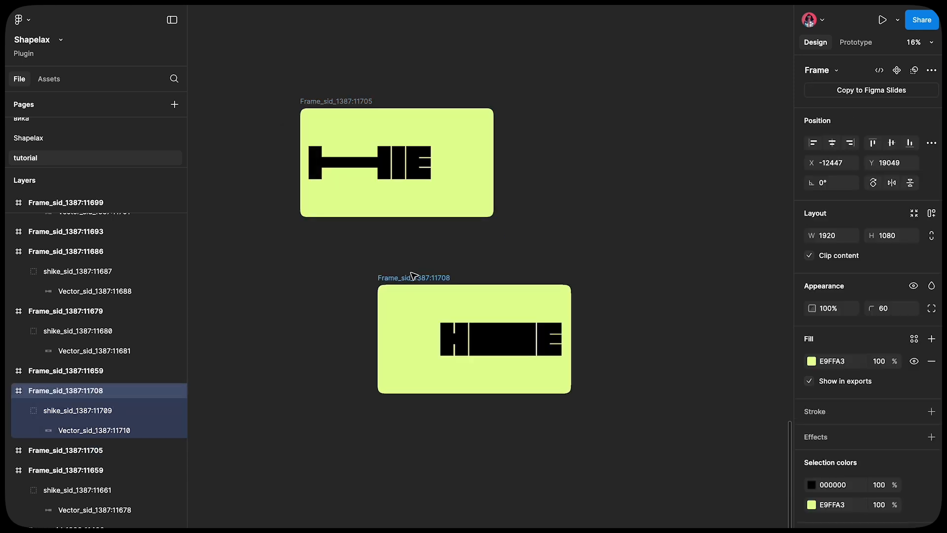
Step: Stack the loose lime lettering frame directly beneath the other, select both frames, and run Shapelax to preview the animation
{"action": "left_click_drag", "start_coordinate": [425, 265], "coordinate": [348, 230]}
{"action": "left_click_drag", "start_coordinate": [261, 70], "coordinate": [527, 383]}
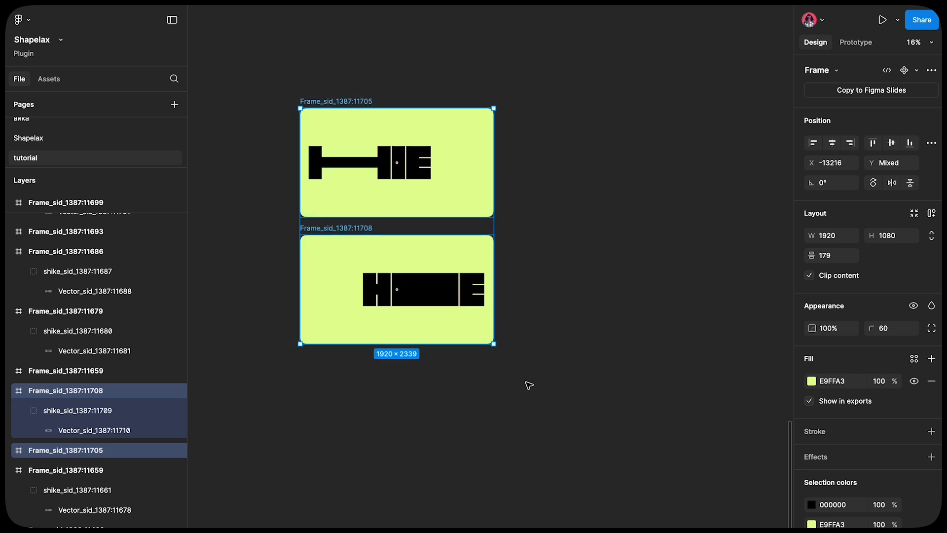
{"action": "key", "text": "alt+super+p"}
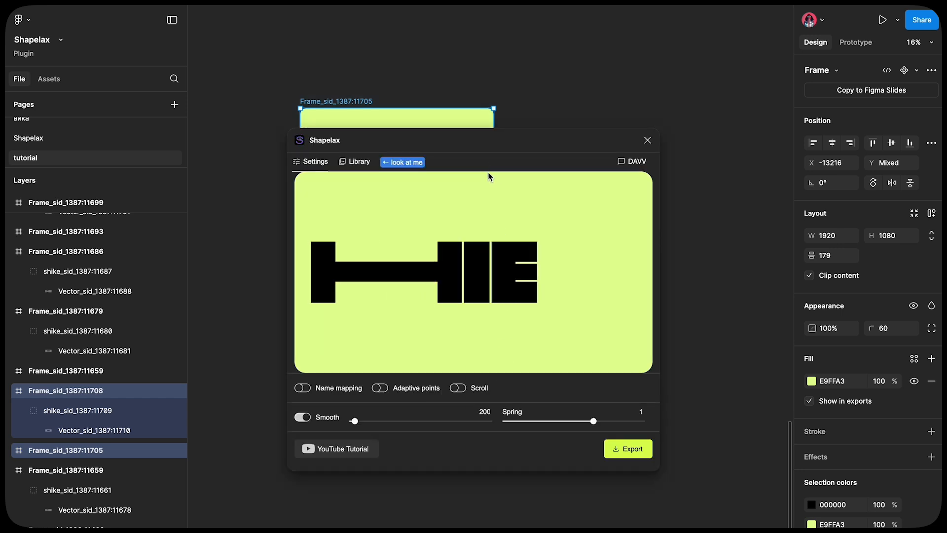
Step: Offset the lower lime frame diagonally to the right, then shift the upper frame's lettering up and the lower frame's lettering down
{"action": "left_click_drag", "start_coordinate": [352, 229], "coordinate": [535, 216]}
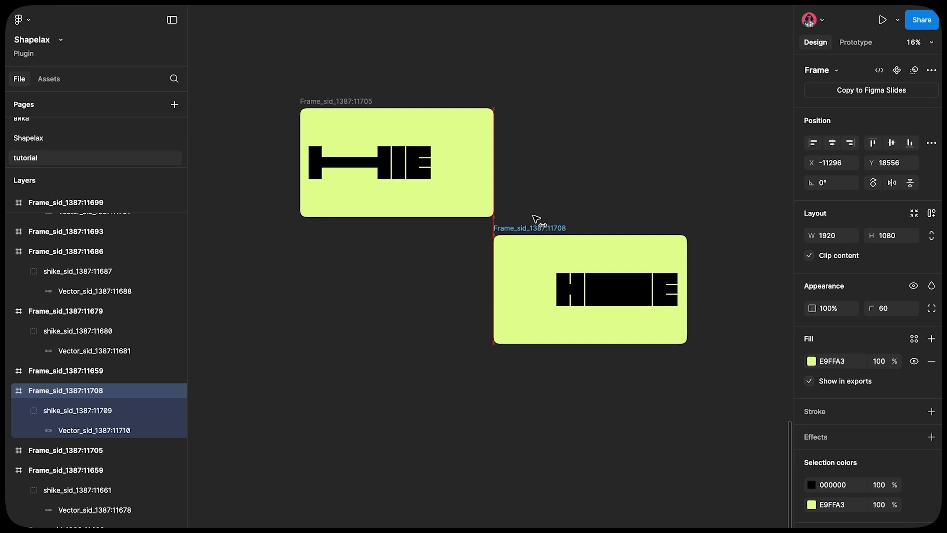
{"action": "left_click", "coordinate": [386, 163]}
{"action": "left_click_drag", "start_coordinate": [388, 168], "coordinate": [388, 138]}
{"action": "left_click_drag", "start_coordinate": [602, 298], "coordinate": [607, 328]}
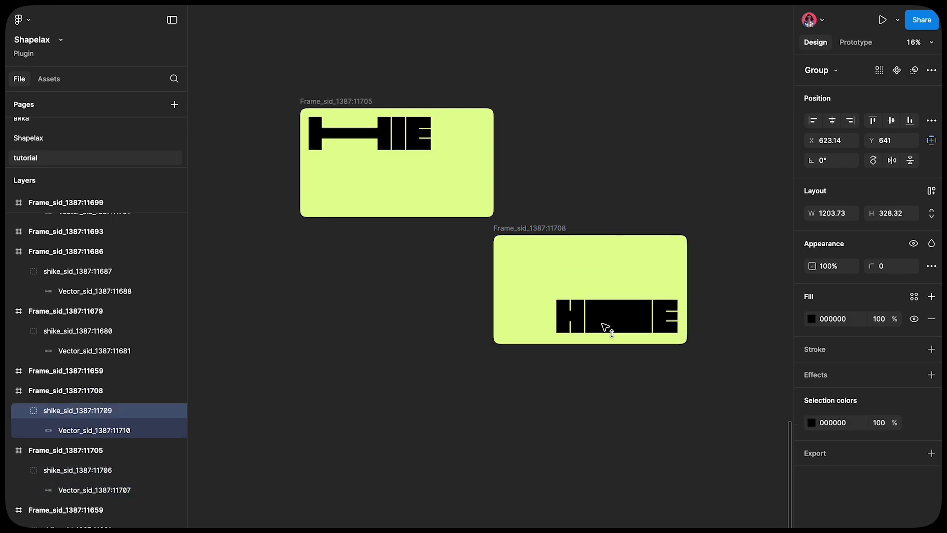
Step: Select the two diagonally placed lime frames and preview their animation with Shapelax
{"action": "left_click", "coordinate": [523, 228]}
{"action": "left_click", "coordinate": [359, 101], "text": "shift"}
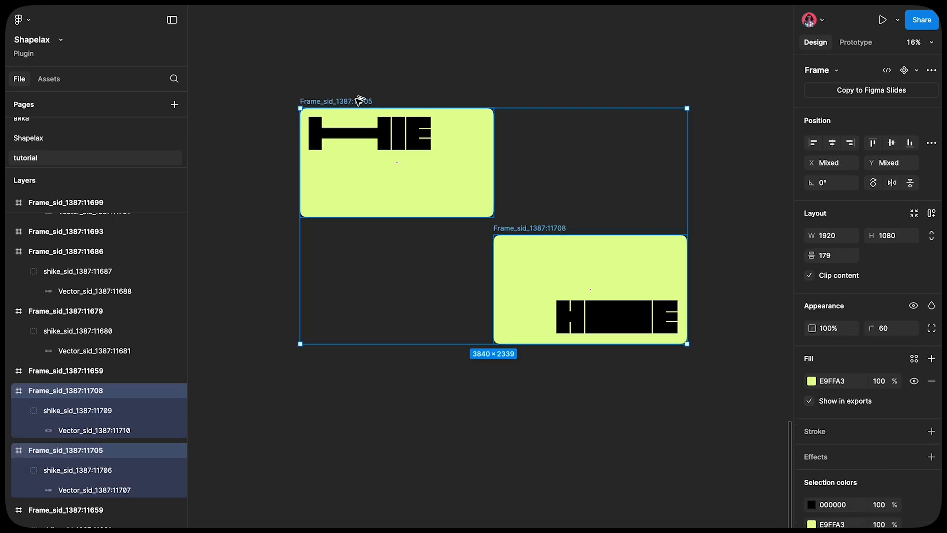
{"action": "key", "text": "alt+super+p"}
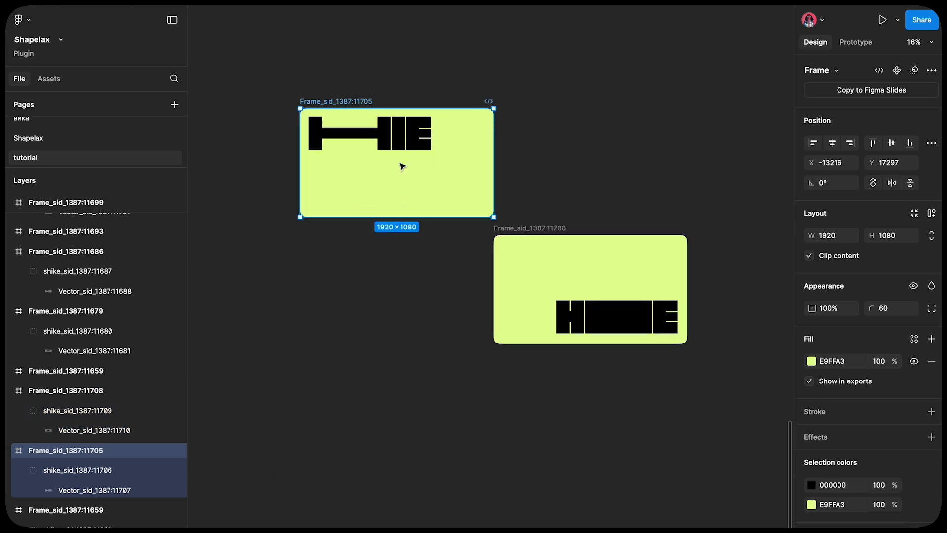
Step: Duplicate the upper-left lime frame directly below it and stretch the copy's lettering downward to nearly fill the frame height
{"action": "left_click", "coordinate": [408, 271], "text": "super"}
{"action": "left_click_drag", "start_coordinate": [402, 165], "coordinate": [289, 263]}
{"action": "double_click", "coordinate": [408, 271]}
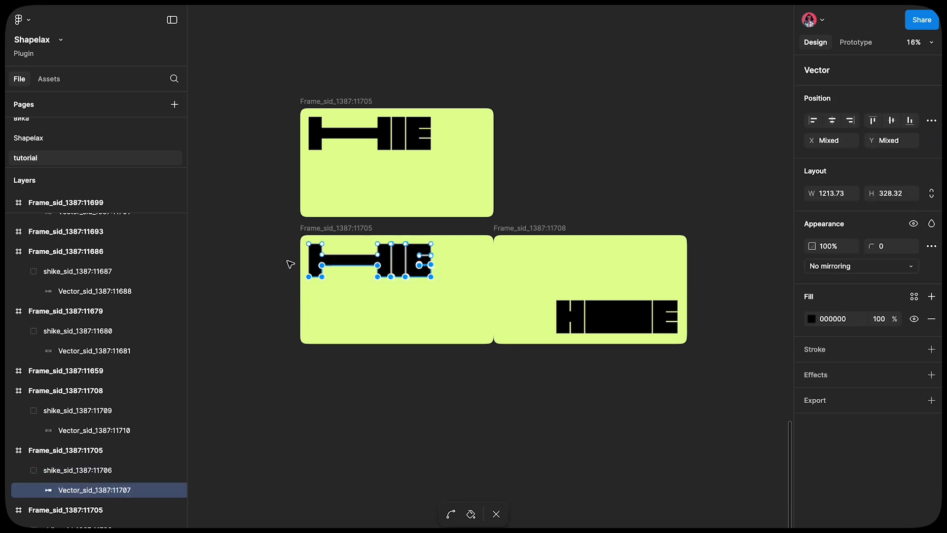
{"action": "key", "text": "shift+Down"}
{"action": "key", "text": "shift+Down"}
{"action": "key", "text": "shift+Down"}
{"action": "key", "text": "shift+Down"}
{"action": "key", "text": "shift+Down"}
{"action": "key", "text": "shift+Down"}
{"action": "key", "text": "shift+Down"}
{"action": "key", "text": "shift+Down"}
{"action": "key", "text": "shift+Down"}
{"action": "key", "text": "shift+Down"}
{"action": "key", "text": "shift+Down"}
{"action": "key", "text": "shift+Down"}
{"action": "key", "text": "shift+Down"}
{"action": "key", "text": "shift+Down"}
{"action": "key", "text": "shift+Down"}
{"action": "key", "text": "shift+Down"}
{"action": "key", "text": "shift+Down"}
{"action": "key", "text": "shift+Down"}
{"action": "key", "text": "shift+Down"}
{"action": "key", "text": "shift+Down"}
{"action": "key", "text": "shift+Down"}
{"action": "key", "text": "shift+Down"}
{"action": "key", "text": "shift+Down"}
{"action": "key", "text": "shift+Down"}
{"action": "key", "text": "shift+Down"}
{"action": "key", "text": "shift+Down"}
{"action": "key", "text": "shift+Down"}
{"action": "key", "text": "shift+Down"}
Step: Separate the lower-right lime frame slightly from its neighbour, duplicate it directly above, and move the copy's lettering near the frame top
{"action": "left_click", "coordinate": [671, 214]}
{"action": "left_click_drag", "start_coordinate": [551, 290], "coordinate": [558, 289]}
{"action": "left_click_drag", "start_coordinate": [558, 289], "coordinate": [558, 164]}
{"action": "left_click_drag", "start_coordinate": [630, 199], "coordinate": [630, 144]}
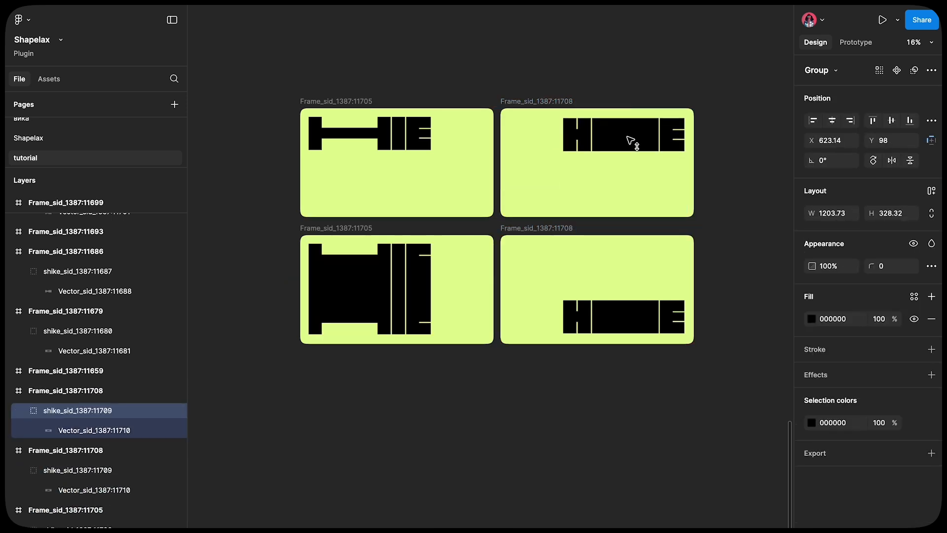
Step: Stretch the upper-right frame's lettering downward by moving its lower vector points until it nearly fills the frame height
{"action": "double_click", "coordinate": [630, 143]}
{"action": "left_click_drag", "start_coordinate": [700, 164], "coordinate": [525, 138]}
{"action": "key", "text": "shift+Down"}
{"action": "key", "text": "shift+Down"}
{"action": "key", "text": "shift+Down"}
{"action": "key", "text": "shift+Down"}
{"action": "key", "text": "shift+Down"}
{"action": "key", "text": "shift+Down"}
{"action": "key", "text": "shift+Down"}
{"action": "key", "text": "shift+Down"}
{"action": "key", "text": "shift+Down"}
{"action": "key", "text": "shift+Down"}
{"action": "key", "text": "shift+Down"}
{"action": "key", "text": "shift+Down"}
{"action": "key", "text": "shift+Down"}
{"action": "key", "text": "shift+Down"}
{"action": "key", "text": "shift+Down"}
{"action": "key", "text": "shift+Down"}
{"action": "key", "text": "shift+Down"}
{"action": "key", "text": "shift+Down"}
{"action": "key", "text": "shift+Down"}
{"action": "key", "text": "shift+Down"}
Step: Select all four lime lettering frames and preview their combined animation with Shapelax
{"action": "left_click", "coordinate": [304, 92]}
{"action": "left_click_drag", "start_coordinate": [787, 416], "coordinate": [630, 391]}
{"action": "scroll", "coordinate": [630, 391], "scroll_direction": "down", "scroll_amount": 2}
{"action": "scroll", "coordinate": [630, 391], "scroll_direction": "left", "scroll_amount": 2}
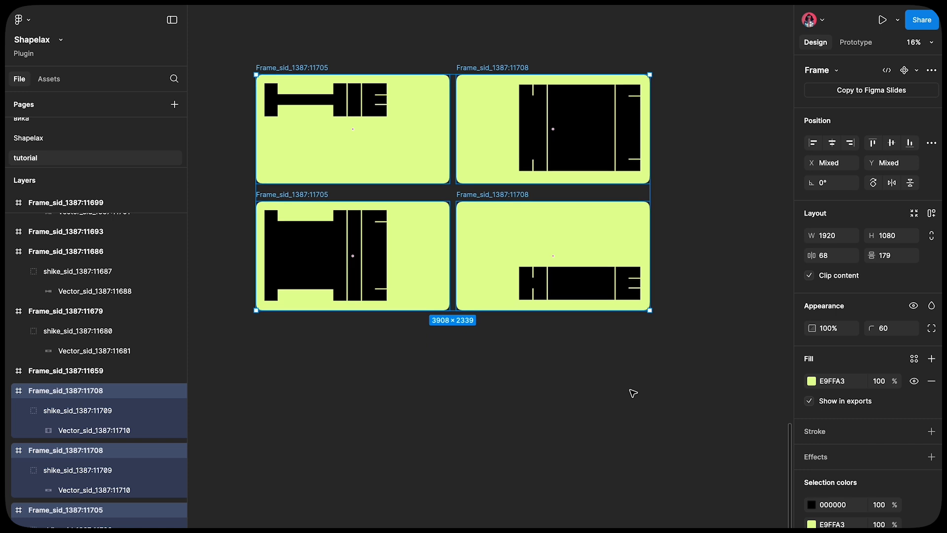
{"action": "key", "text": "super+alt+p"}
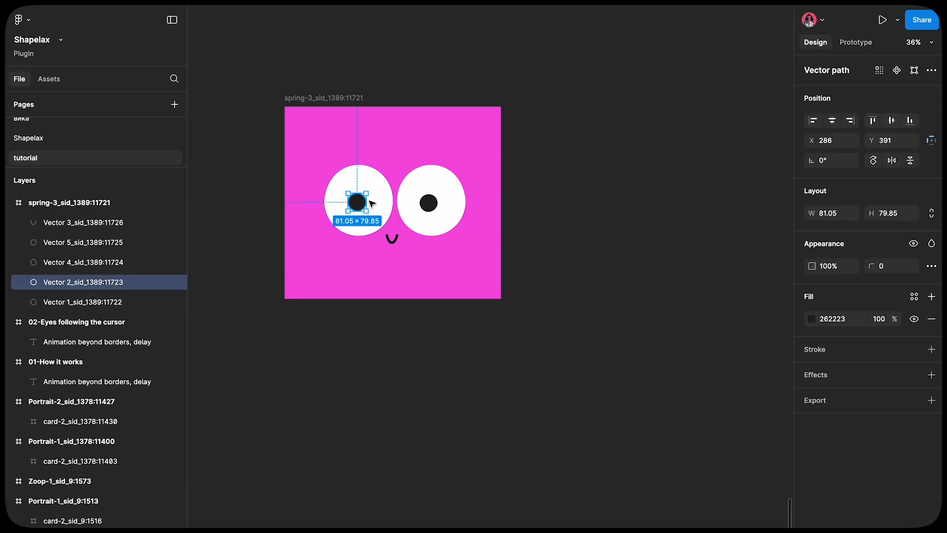
Step: Move both pupils to the upper left of the eyes in the pink face frame, then duplicate the frame
{"action": "left_click", "coordinate": [429, 204], "text": "shift"}
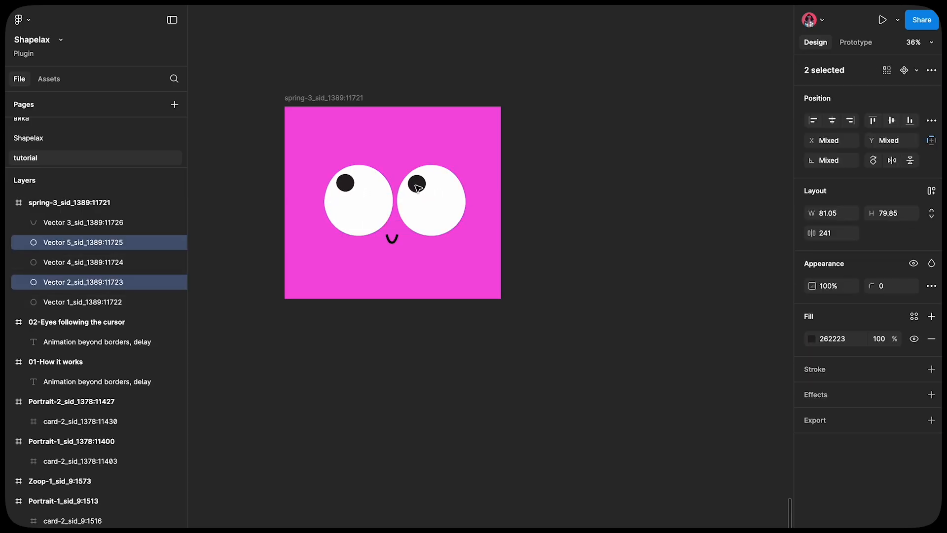
{"action": "left_click", "coordinate": [331, 97]}
{"action": "key", "text": "ctrl+d"}
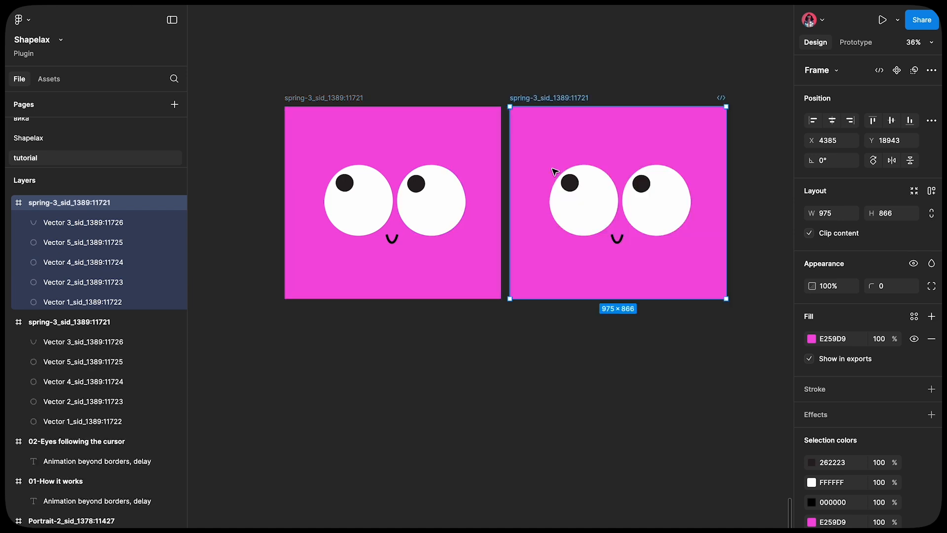
Step: Place the duplicate face frame diagonally below and right of the original, and move its pupils to the lower right of the eyes
{"action": "left_click_drag", "start_coordinate": [555, 129], "coordinate": [601, 366]}
{"action": "scroll", "coordinate": [558, 330], "scroll_direction": "down", "scroll_amount": 2}
{"action": "scroll", "coordinate": [558, 330], "scroll_direction": "right", "scroll_amount": 2}
{"action": "left_click", "coordinate": [521, 325]}
{"action": "left_click", "coordinate": [594, 328], "text": "shift"}
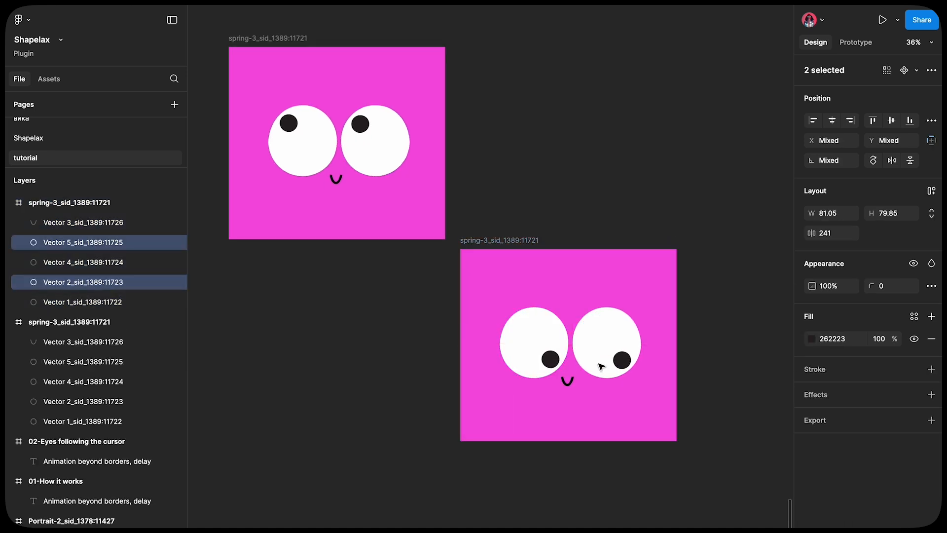
Step: Select both pink face frames and preview the eyes' movement with Shapelax
{"action": "left_click", "coordinate": [528, 224]}
{"action": "left_click", "coordinate": [501, 241]}
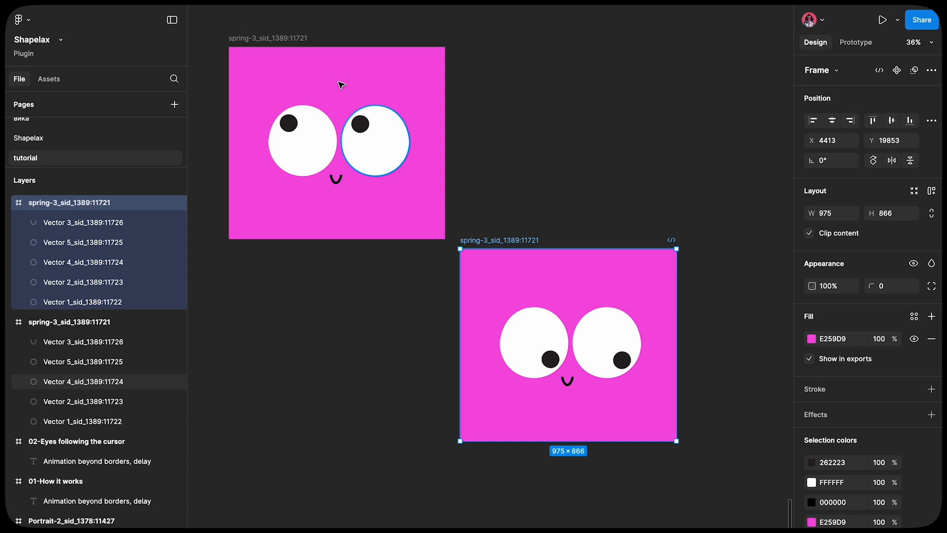
{"action": "left_click", "coordinate": [263, 39], "text": "shift"}
{"action": "key", "text": "alt+super+p"}
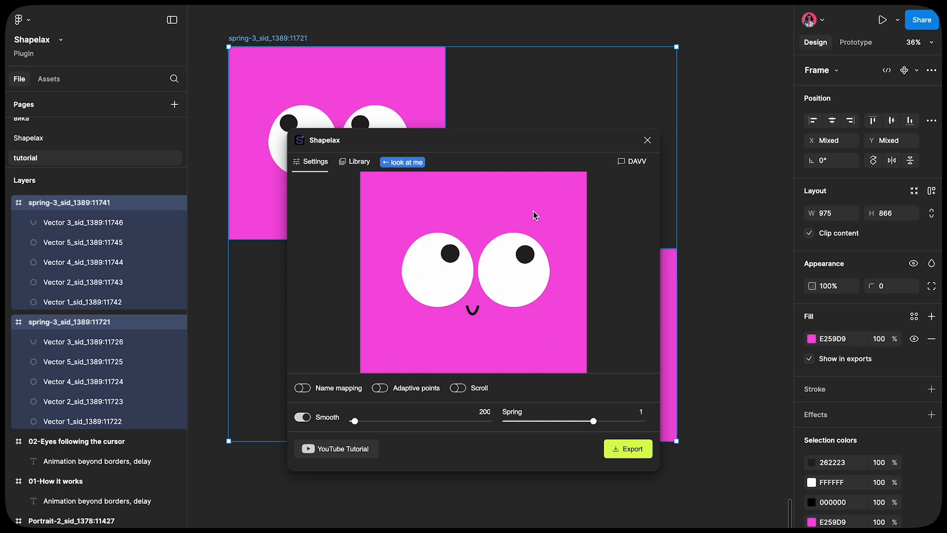
Step: Duplicate the upper-left face frame directly below it and move the copy's pupils to the lower left of the eyes
{"action": "left_click_drag", "start_coordinate": [419, 103], "coordinate": [420, 310]}
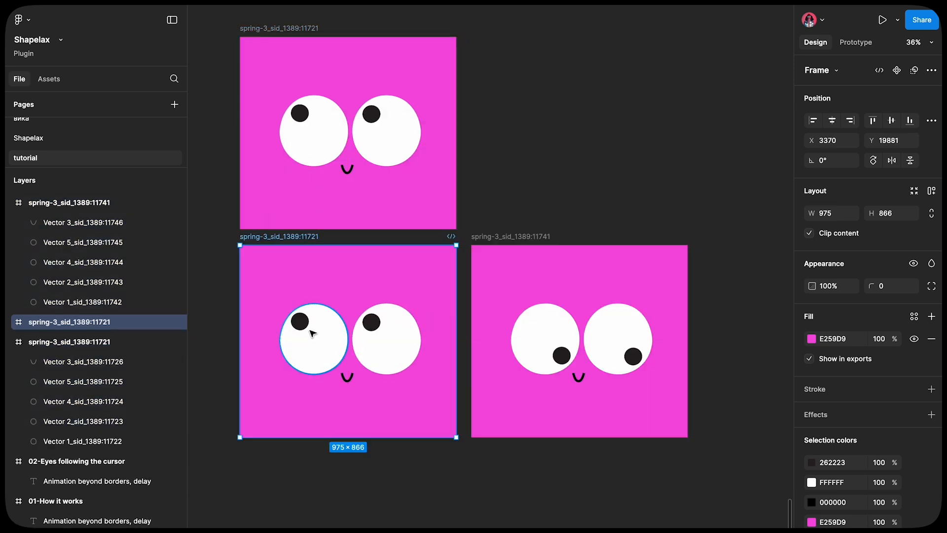
{"action": "left_click", "coordinate": [301, 322]}
{"action": "left_click", "coordinate": [372, 323], "text": "shift"}
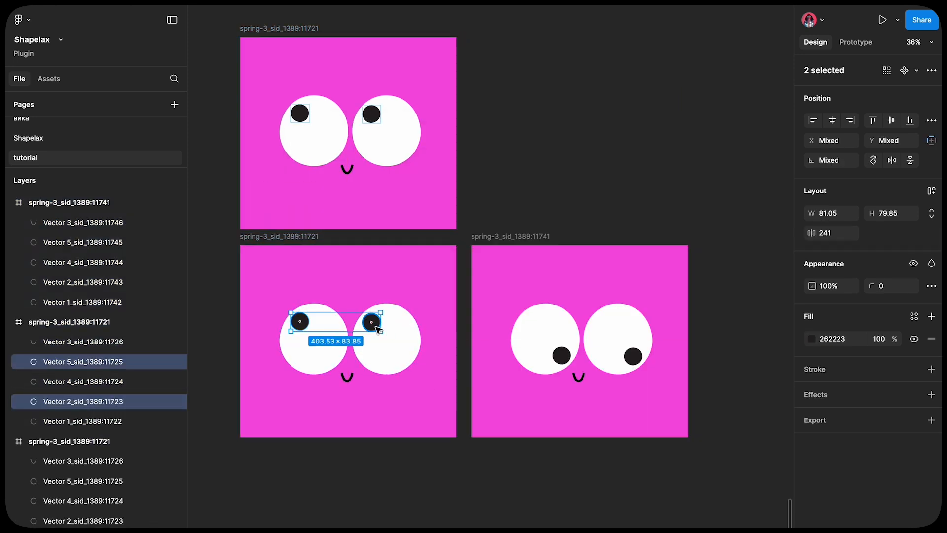
{"action": "left_click_drag", "start_coordinate": [336, 323], "coordinate": [333, 361]}
Step: Reshape the lower-left face's mouth into a frown by moving its middle vector point above the endpoints
{"action": "double_click", "coordinate": [347, 381]}
{"action": "scroll", "coordinate": [350, 384], "scroll_direction": "up", "scroll_amount": 8}
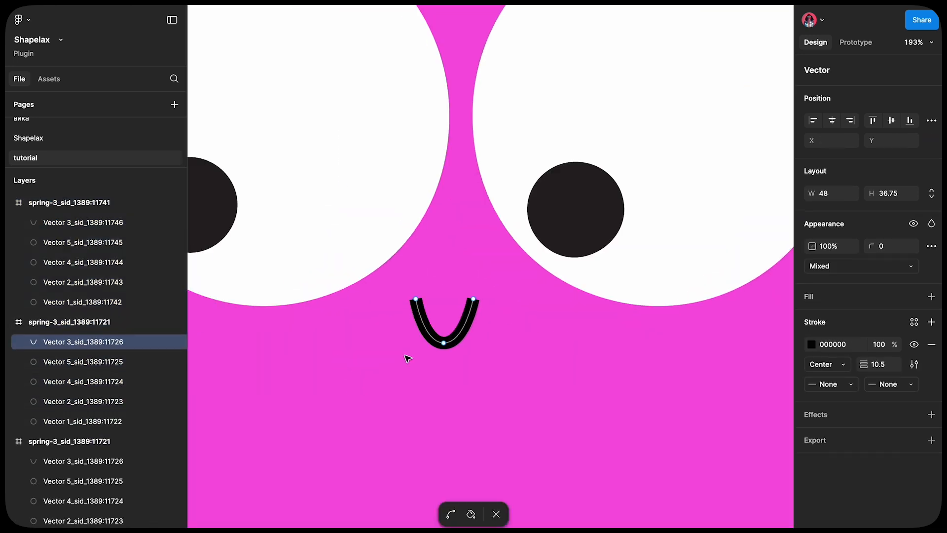
{"action": "left_click_drag", "start_coordinate": [445, 342], "coordinate": [447, 289]}
{"action": "key", "text": "Escape"}
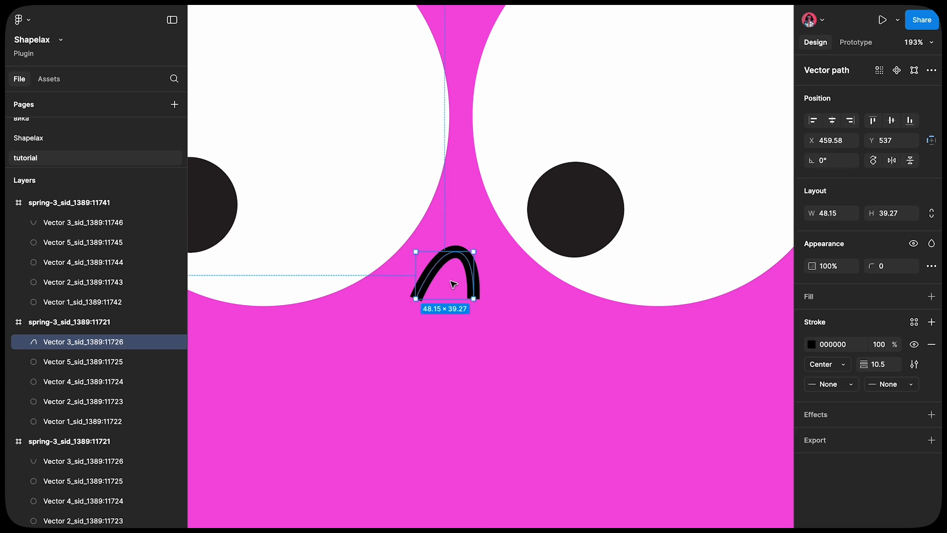
Step: Duplicate the upper-left face frame above the lower-right face and move the copy's pupils to the upper right of the eyes
{"action": "scroll", "coordinate": [419, 275], "scroll_direction": "down", "scroll_amount": 8}
{"action": "left_click", "coordinate": [505, 82]}
{"action": "left_click_drag", "start_coordinate": [502, 78], "coordinate": [498, 78]}
{"action": "scroll", "coordinate": [641, 114], "scroll_direction": "up", "scroll_amount": 3}
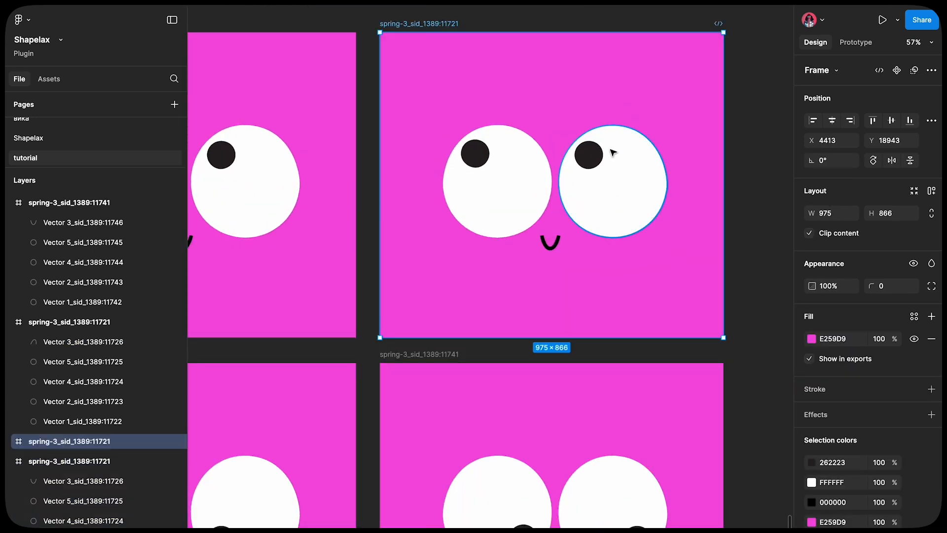
{"action": "left_click", "coordinate": [589, 154]}
{"action": "left_click", "coordinate": [483, 155], "text": "shift"}
{"action": "left_click_drag", "start_coordinate": [485, 155], "coordinate": [526, 156]}
Step: Reshape the upper-right face's right eye by deleting outline points and pulling its bottom edge upward
{"action": "left_click", "coordinate": [621, 219]}
{"action": "scroll", "coordinate": [620, 219], "scroll_direction": "up", "scroll_amount": 3}
{"action": "double_click", "coordinate": [620, 220]}
{"action": "left_click_drag", "start_coordinate": [714, 276], "coordinate": [583, 187]}
{"action": "key", "text": "Delete"}
{"action": "left_click_drag", "start_coordinate": [596, 232], "coordinate": [605, 192]}
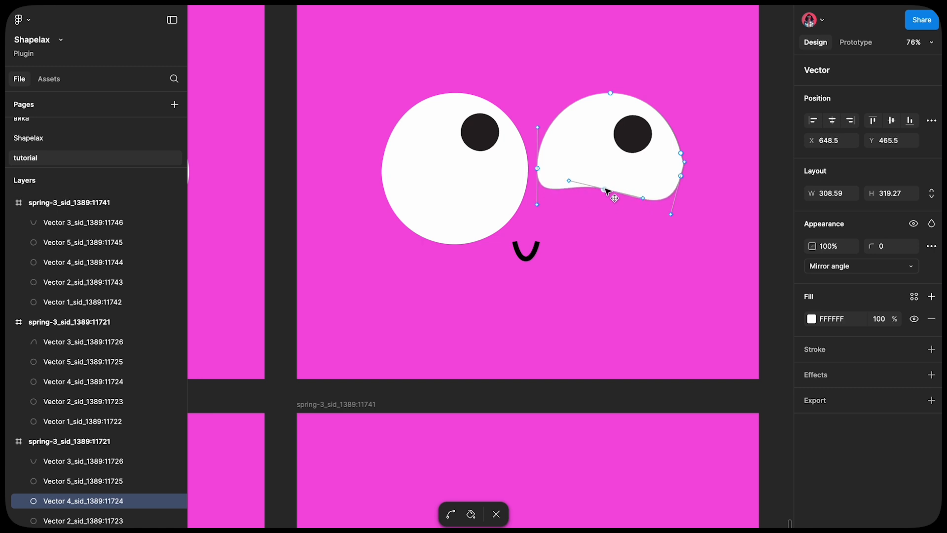
Step: Finish the eye's vector editing, select all four pink face frames, and preview them with Shapelax
{"action": "key", "text": "Escape"}
{"action": "key", "text": "Escape"}
{"action": "scroll", "coordinate": [582, 320], "scroll_direction": "down", "scroll_amount": 5}
{"action": "scroll", "coordinate": [582, 321], "scroll_direction": "down", "scroll_amount": 2}
{"action": "left_click_drag", "start_coordinate": [195, 24], "coordinate": [723, 504]}
{"action": "key", "text": "super+alt+p"}
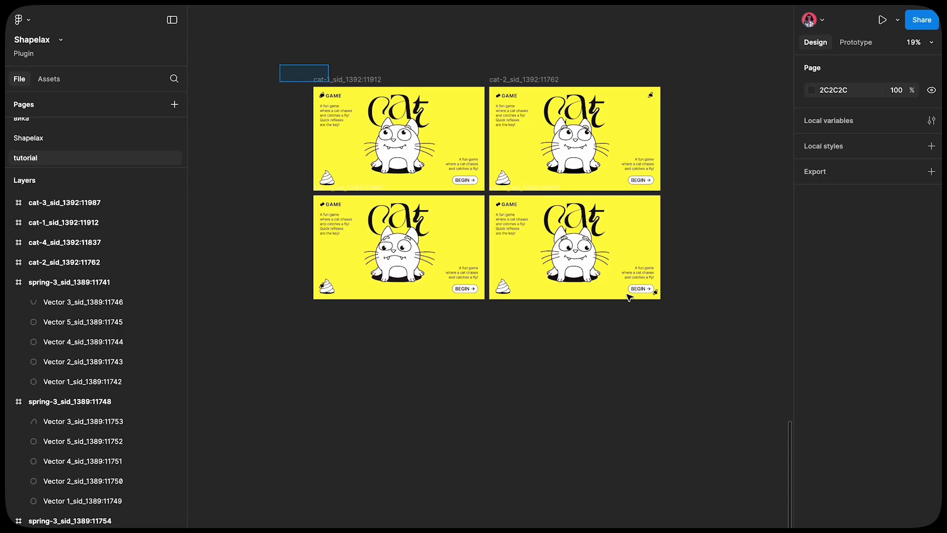
Step: Select the four yellow cat frames and preview their animation with Shapelax
{"action": "left_click_drag", "start_coordinate": [630, 297], "coordinate": [694, 338]}
{"action": "key", "text": "ctrl+alt+p"}
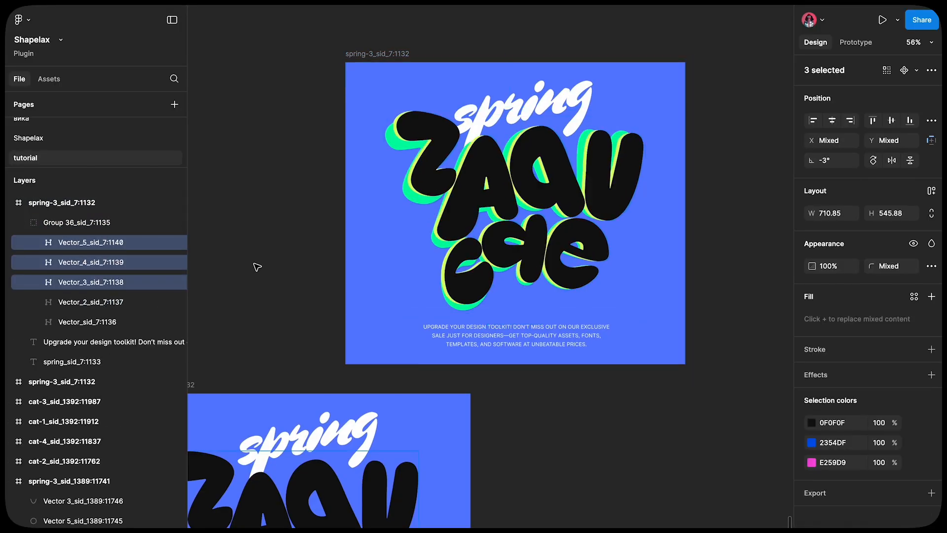
Step: In the right-hand spring frame, set the rotation of Vector_4 to -9° and Vector_5 to -12°
{"action": "left_click", "coordinate": [132, 285], "text": "super"}
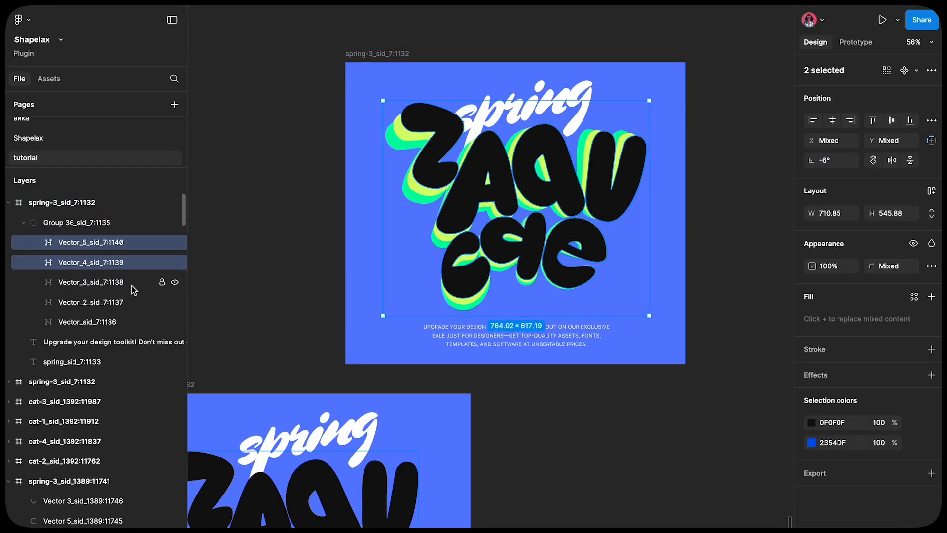
{"action": "left_click", "coordinate": [837, 161]}
{"action": "type", "text": "-9"}
{"action": "left_click", "coordinate": [129, 264], "text": "super"}
{"action": "left_click", "coordinate": [837, 161]}
{"action": "type", "text": "-12"}
{"action": "left_click", "coordinate": [276, 269]}
Step: In the upper-left spring frame, fan out the lettering copies by setting the rotation of Vector_4 to 9° and Vector_5 to 12°
{"action": "scroll", "coordinate": [333, 278], "scroll_direction": "down", "scroll_amount": 3}
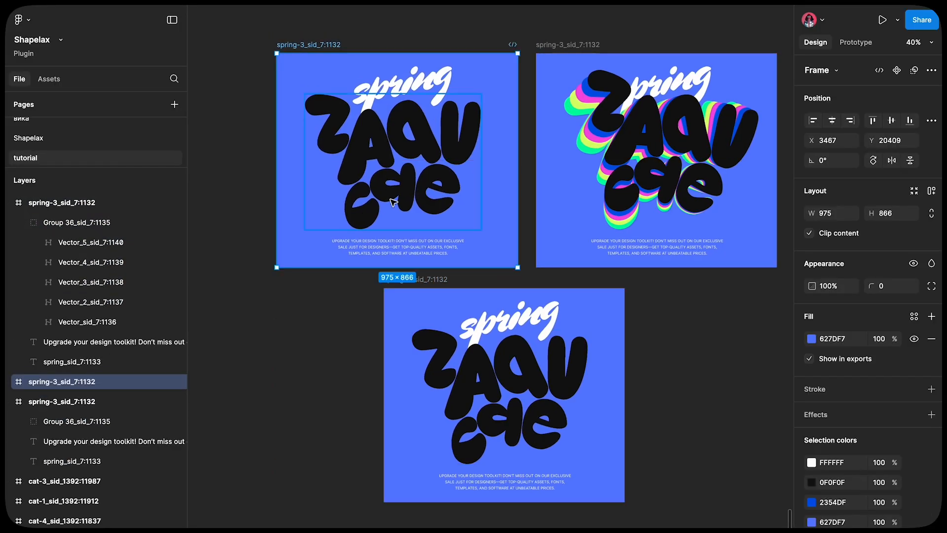
{"action": "left_click", "coordinate": [91, 421]}
{"action": "left_click", "coordinate": [88, 481], "text": "shift"}
{"action": "left_click", "coordinate": [87, 481], "text": "super"}
{"action": "left_click", "coordinate": [90, 460], "text": "super"}
{"action": "left_click", "coordinate": [835, 161]}
{"action": "type", "text": "9"}
{"action": "left_click", "coordinate": [85, 441], "text": "super"}
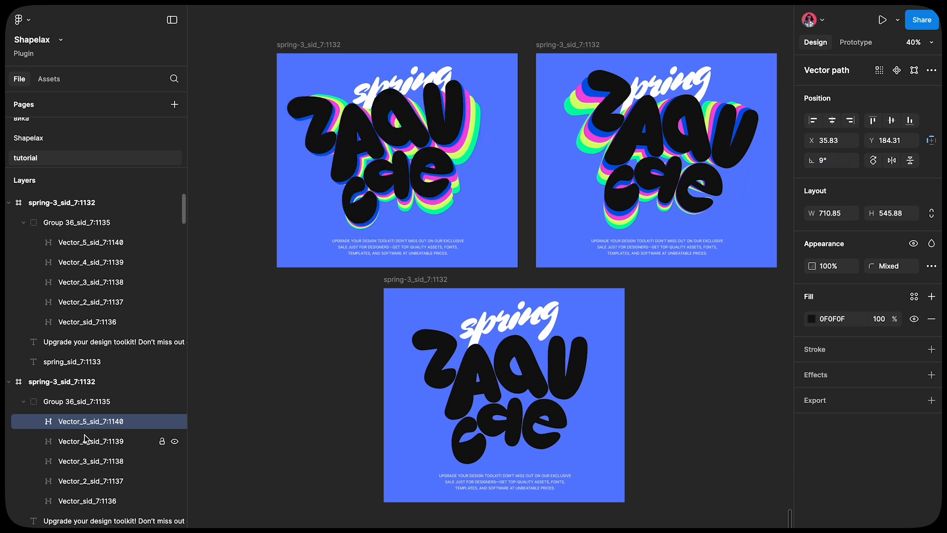
{"action": "left_click", "coordinate": [835, 161]}
{"action": "type", "text": "12"}
Step: Select the three blue spring frames and preview their lettering animation with Shapelax
{"action": "scroll", "coordinate": [527, 267], "scroll_direction": "down", "scroll_amount": 2}
{"action": "left_click_drag", "start_coordinate": [308, 80], "coordinate": [729, 467]}
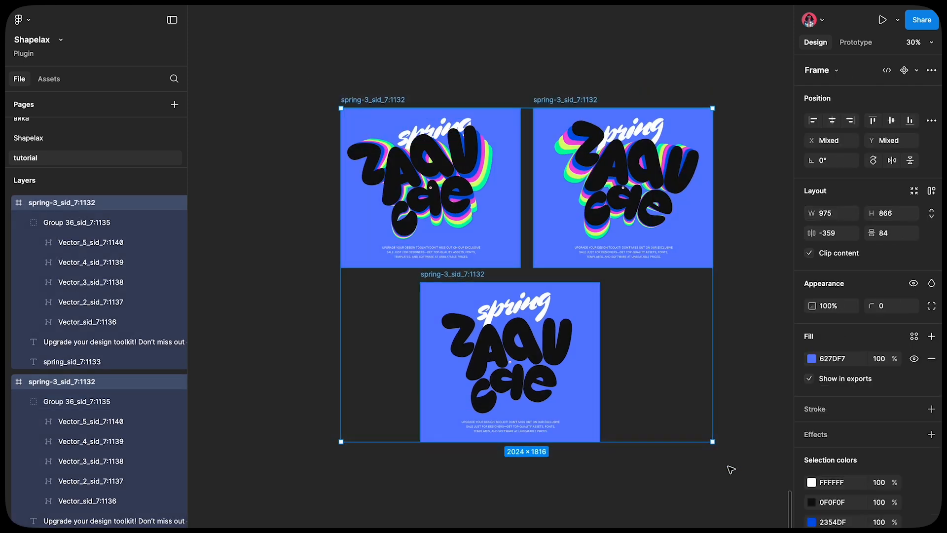
{"action": "key", "text": "super+alt+p"}
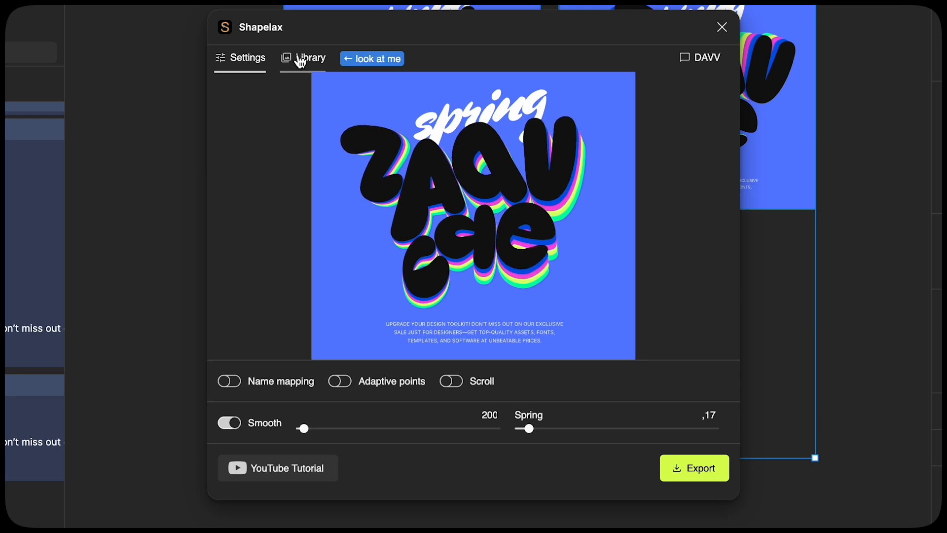
Step: Browse the ready-made animation examples in the Shapelax library
{"action": "left_click", "coordinate": [300, 60]}
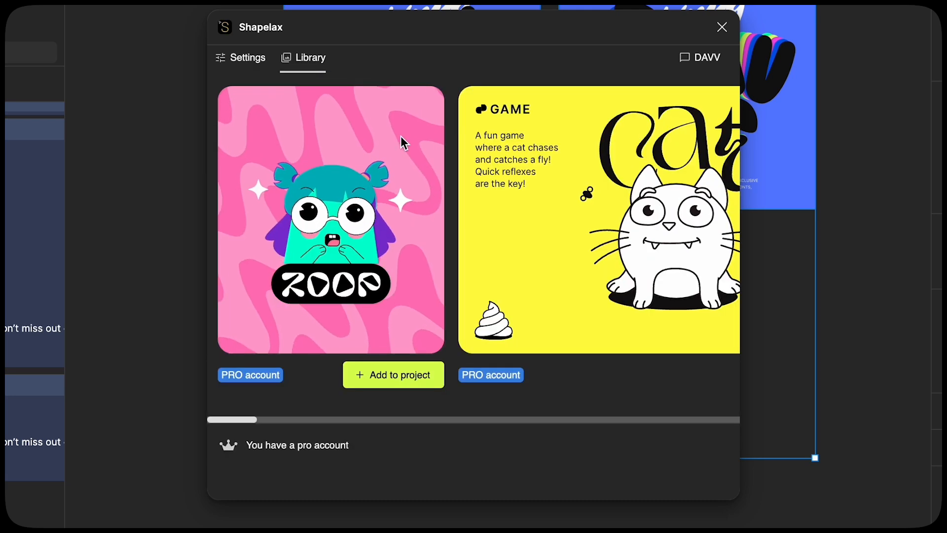
{"action": "scroll", "coordinate": [571, 256], "scroll_direction": "right", "scroll_amount": 2}
{"action": "scroll", "coordinate": [571, 256], "scroll_direction": "right", "scroll_amount": 3}
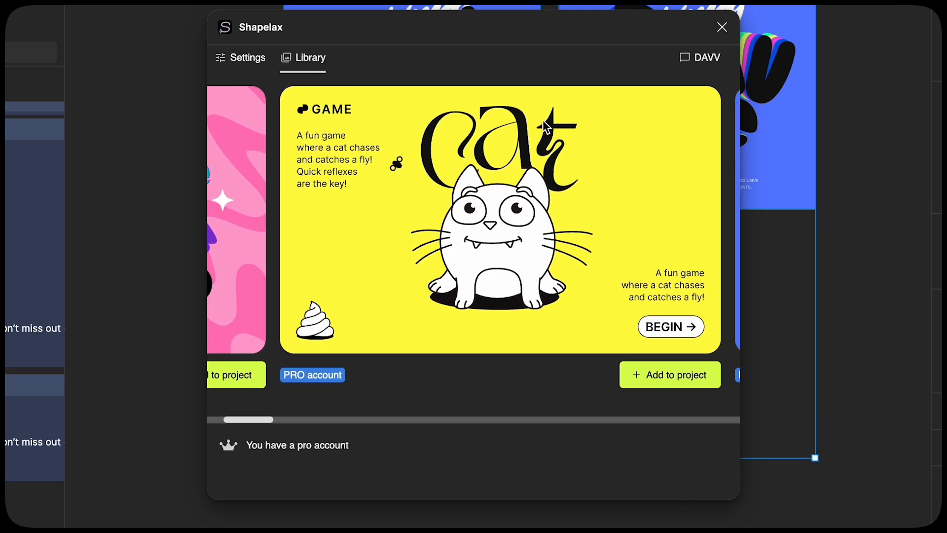
{"action": "scroll", "coordinate": [628, 229], "scroll_direction": "right", "scroll_amount": 5}
{"action": "scroll", "coordinate": [628, 224], "scroll_direction": "right", "scroll_amount": 1}
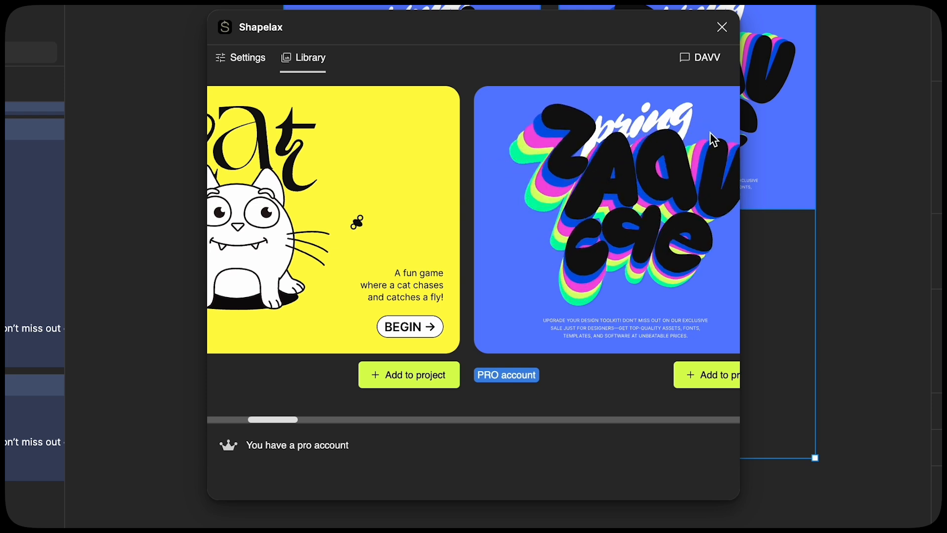
{"action": "scroll", "coordinate": [675, 295], "scroll_direction": "right", "scroll_amount": 2}
{"action": "scroll", "coordinate": [672, 290], "scroll_direction": "right", "scroll_amount": 10}
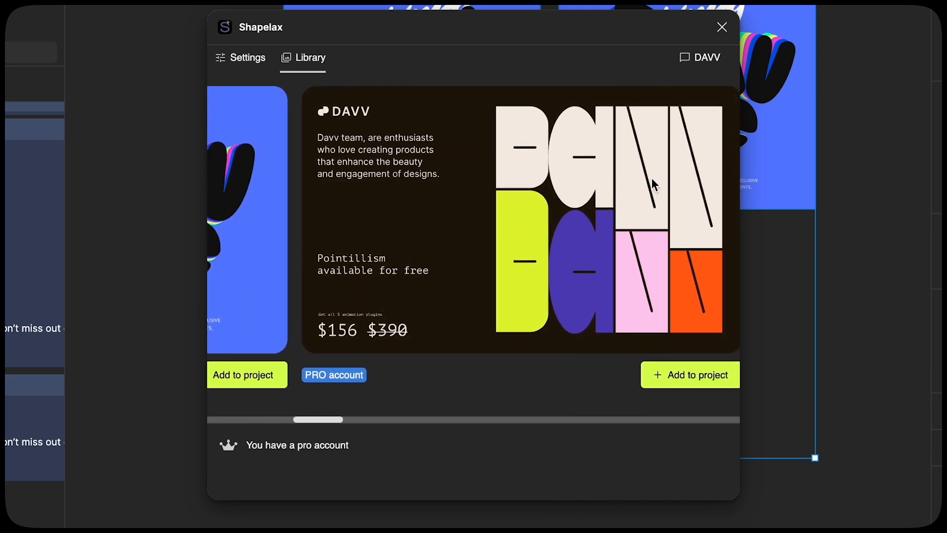
{"action": "scroll", "coordinate": [606, 191], "scroll_direction": "right", "scroll_amount": 1}
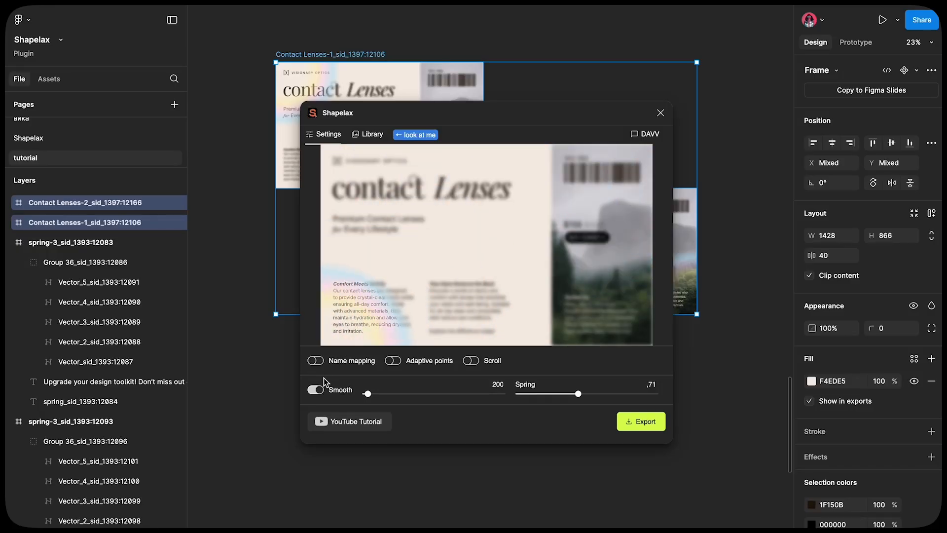
Step: Switch off the Smooth option for the Contact Lenses animation
{"action": "left_click", "coordinate": [317, 390]}
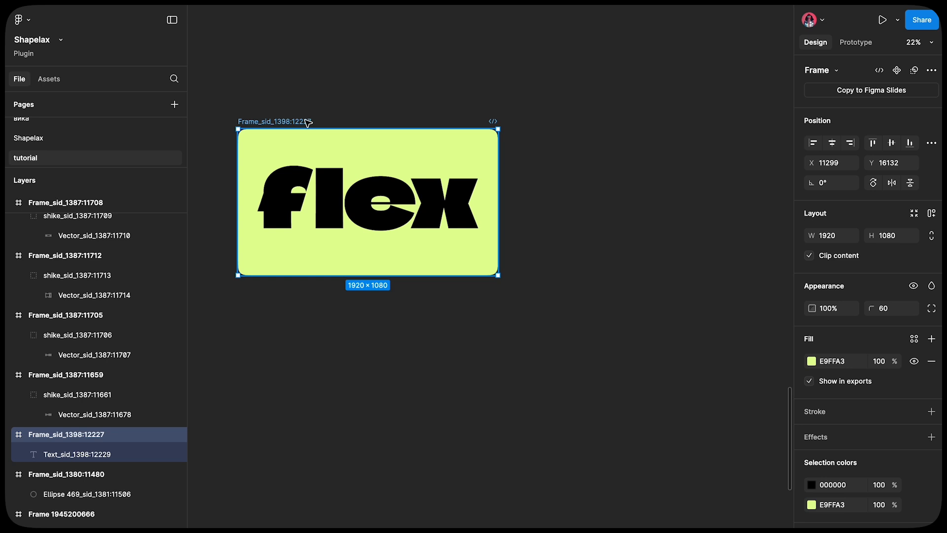
Step: Duplicate the green flex frame and set the copy's variable font Year to 2047
{"action": "key", "text": "ctrl+d"}
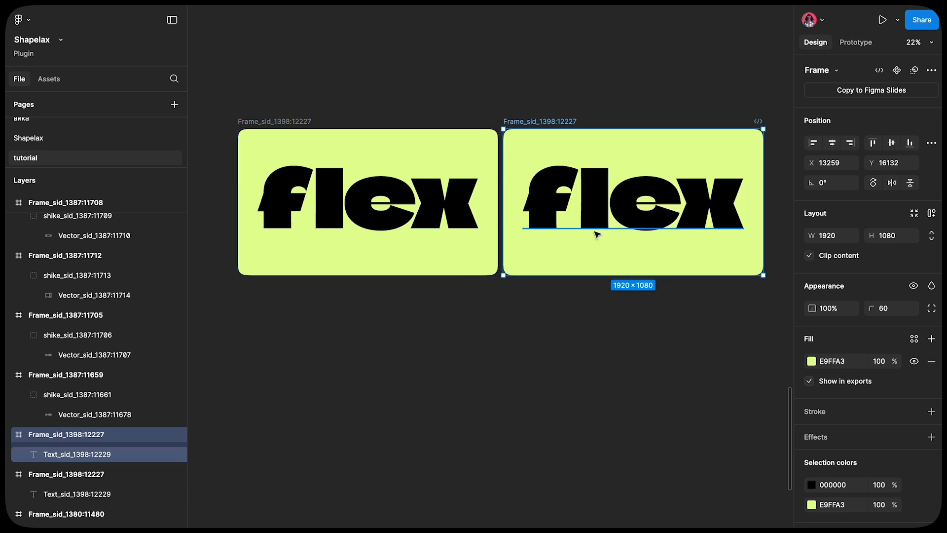
{"action": "double_click", "coordinate": [598, 230]}
{"action": "left_click", "coordinate": [932, 399]}
{"action": "left_click_drag", "start_coordinate": [661, 386], "coordinate": [777, 388]}
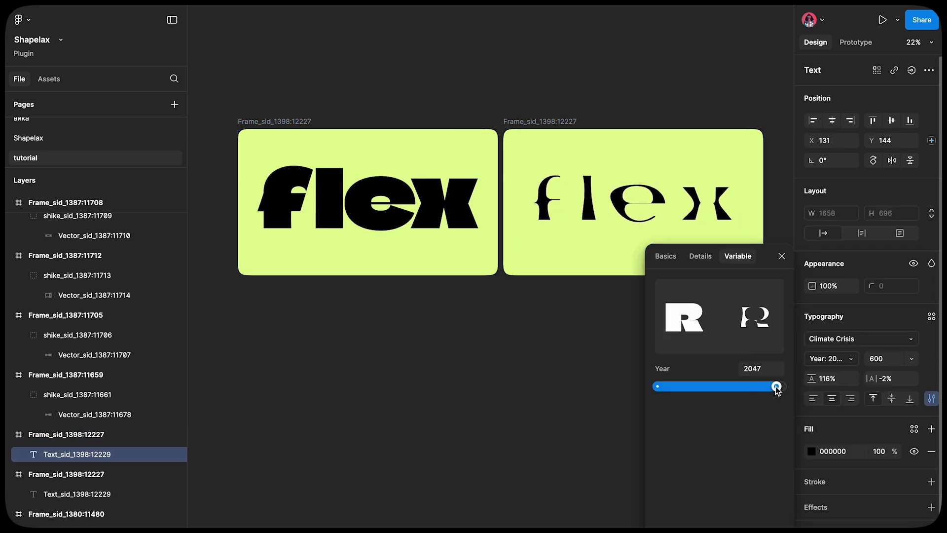
{"action": "left_click", "coordinate": [604, 314]}
Step: Select both green flex frames and preview their animation with Shapelax
{"action": "left_click", "coordinate": [537, 123]}
{"action": "left_click", "coordinate": [302, 122], "text": "shift"}
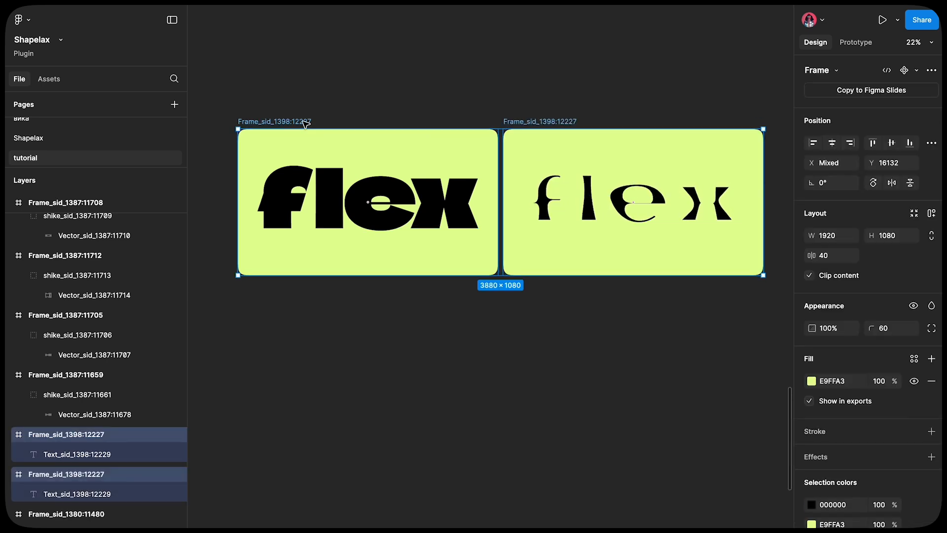
{"action": "key", "text": "ctrl+alt+p"}
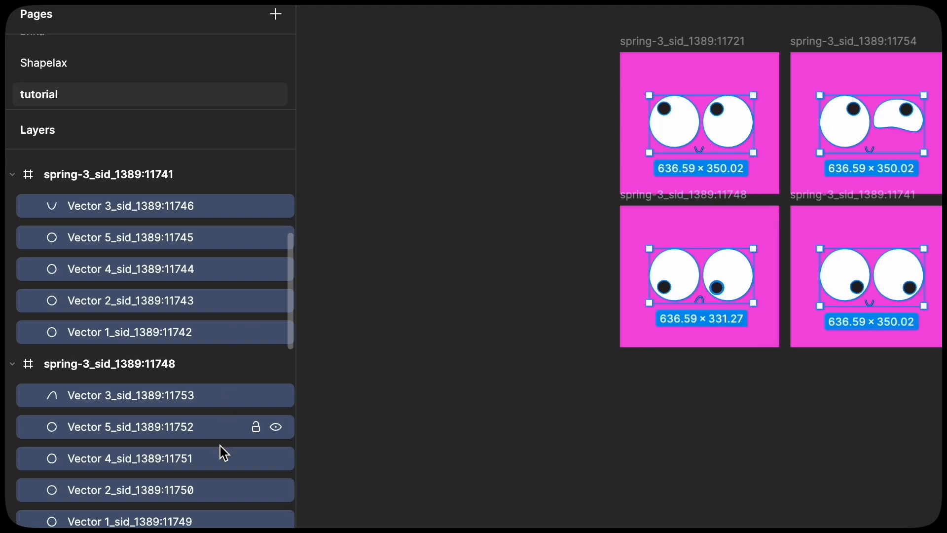
Step: Delete the right eye's white shape, Vector 4, from the lower-right pink frame
{"action": "left_click", "coordinate": [221, 268]}
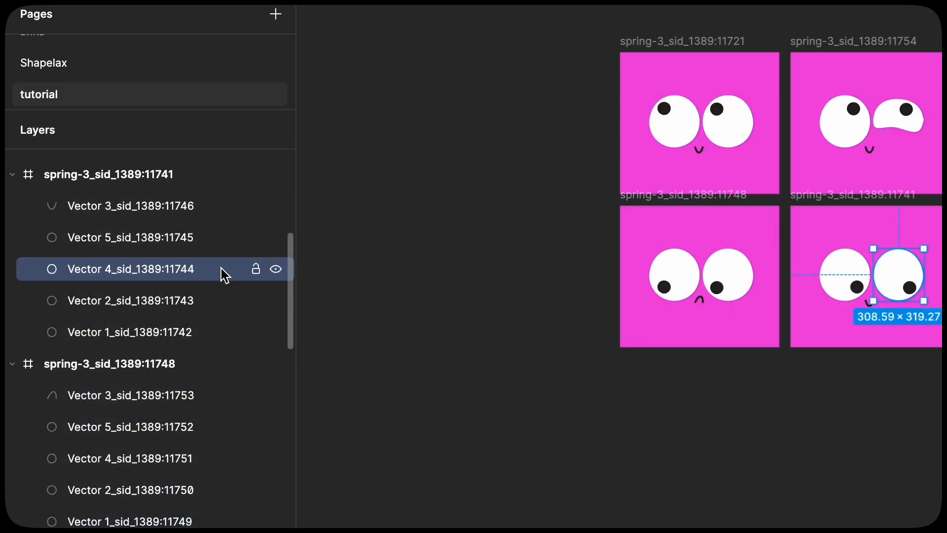
{"action": "key", "text": "Delete"}
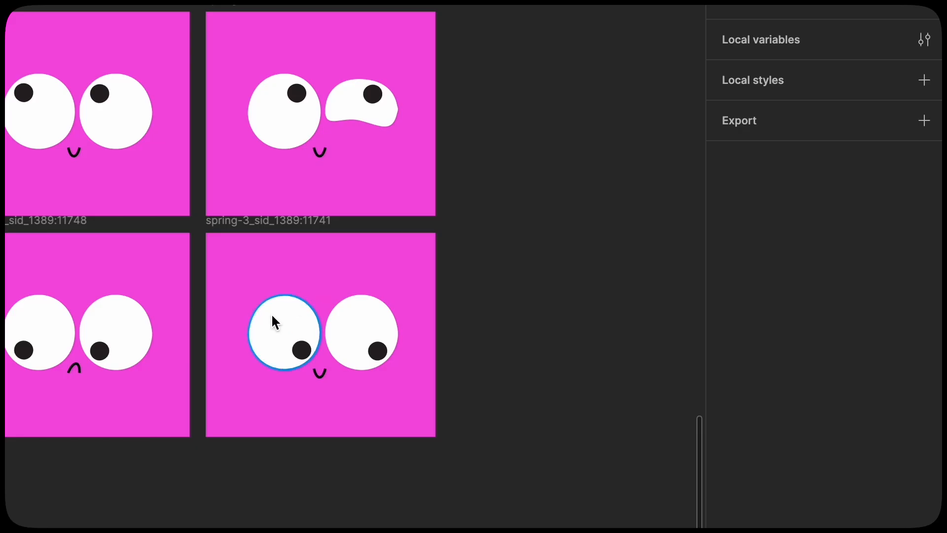
Step: Set the opacity of both eye whites in the lower-right pink frame to 0, and preview all four pink frames with Shapelax
{"action": "left_click", "coordinate": [275, 322]}
{"action": "left_click", "coordinate": [355, 321], "text": "shift"}
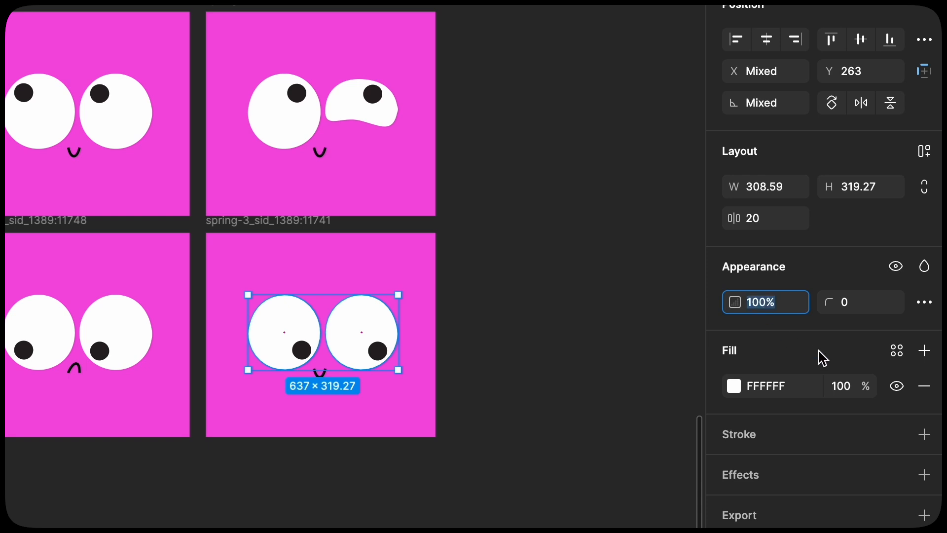
{"action": "type", "text": "0"}
{"action": "key", "text": "Return"}
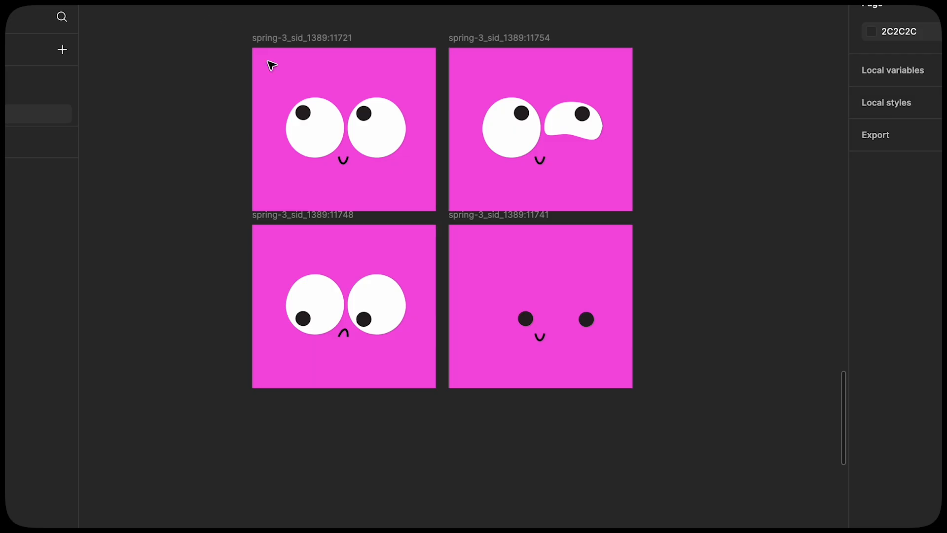
{"action": "left_click_drag", "start_coordinate": [208, 18], "coordinate": [679, 468]}
{"action": "key", "text": "alt+super+p"}
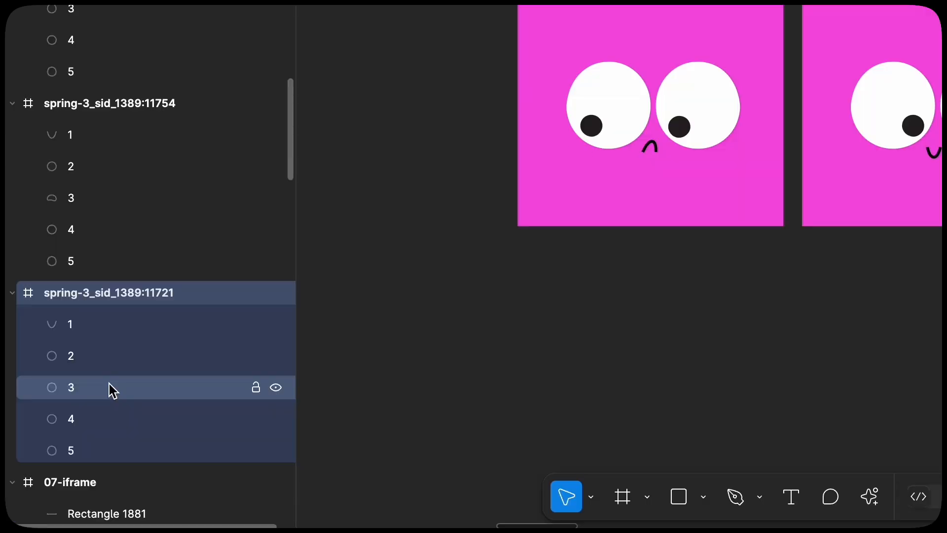
Step: Shuffle the order of the numbered layers inside the spring-3_sid_1389:11721 frame
{"action": "left_click", "coordinate": [109, 388]}
{"action": "left_click", "coordinate": [98, 447], "text": "super"}
{"action": "mouse_move", "coordinate": [103, 386]}
{"action": "left_mouse_down"}
{"action": "mouse_move", "coordinate": [103, 431]}
{"action": "mouse_move", "coordinate": [89, 341]}
{"action": "mouse_move", "coordinate": [93, 398]}
{"action": "left_mouse_up"}
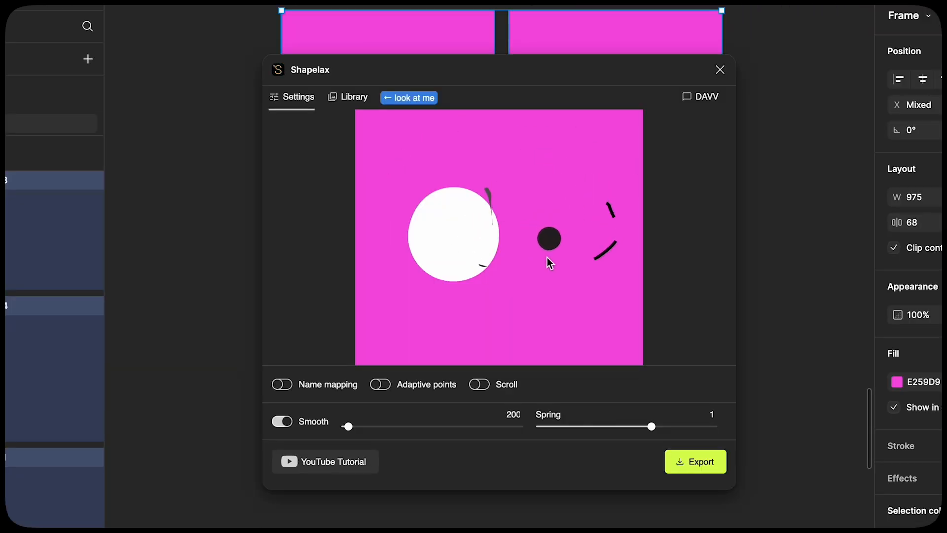
Step: Switch on Name mapping for the pink face animation and Adaptive points for the grey letter-shape animation
{"action": "left_click", "coordinate": [282, 385]}
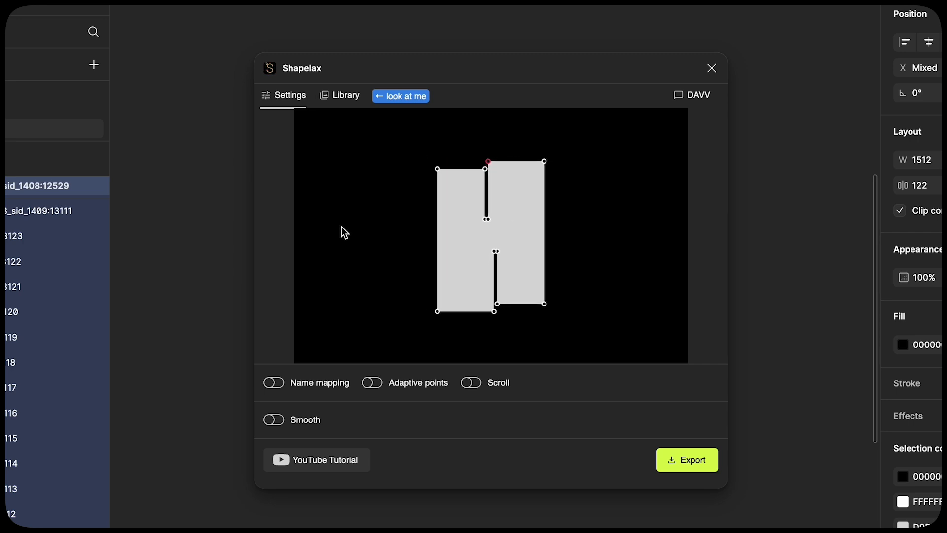
{"action": "left_click", "coordinate": [375, 384]}
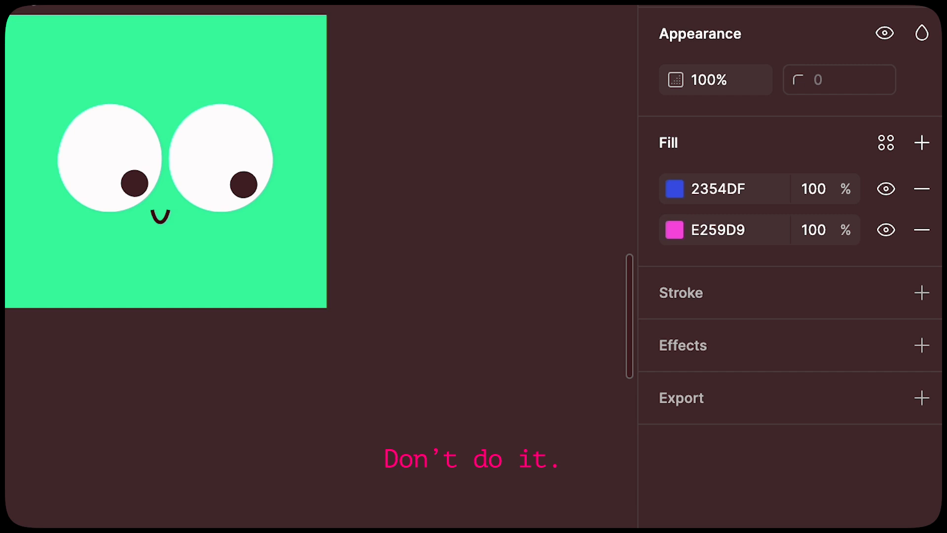
Step: Remove the E259D9 fill beneath the 2354DF fill
{"action": "left_click", "coordinate": [712, 227]}
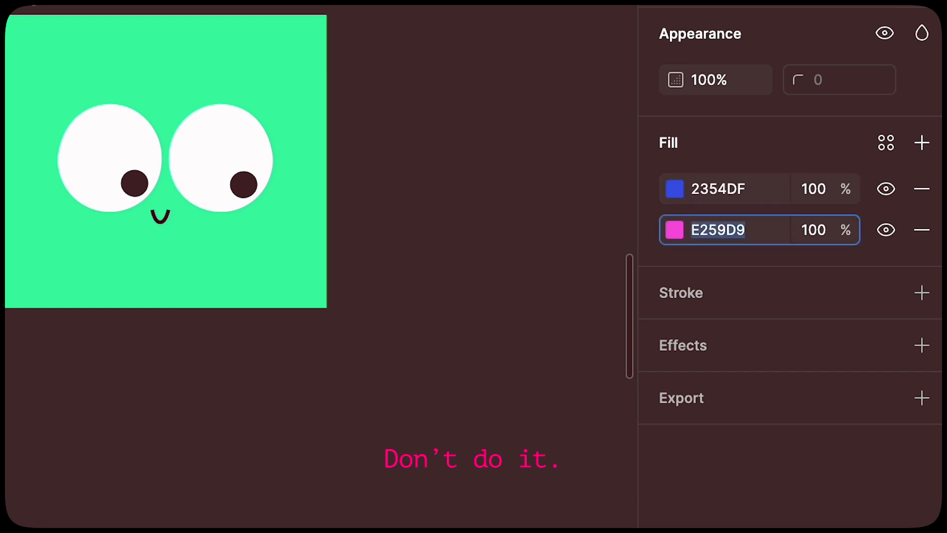
{"action": "left_click", "coordinate": [930, 236]}
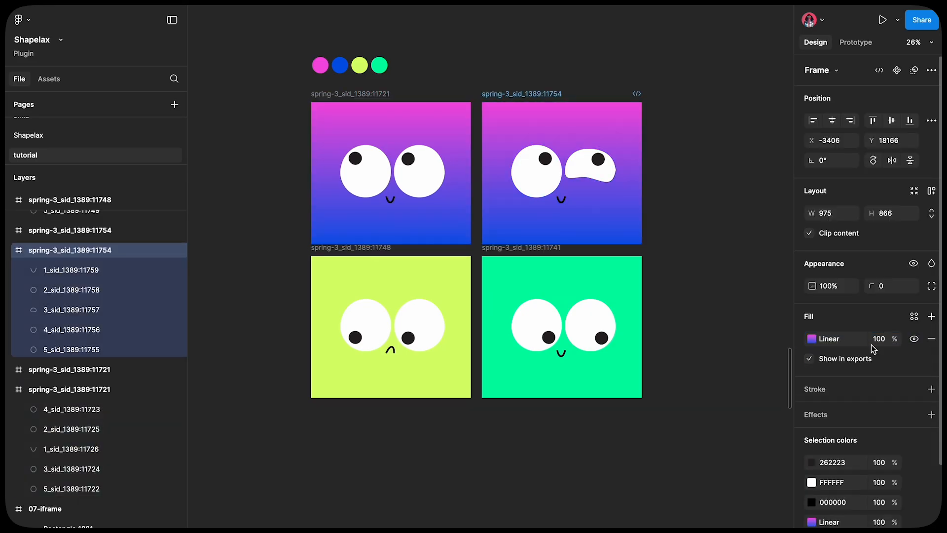
Step: Give the upper-right face frame a lime-to-green linear gradient and make the two lower frames' gradients run horizontally
{"action": "left_click", "coordinate": [811, 339]}
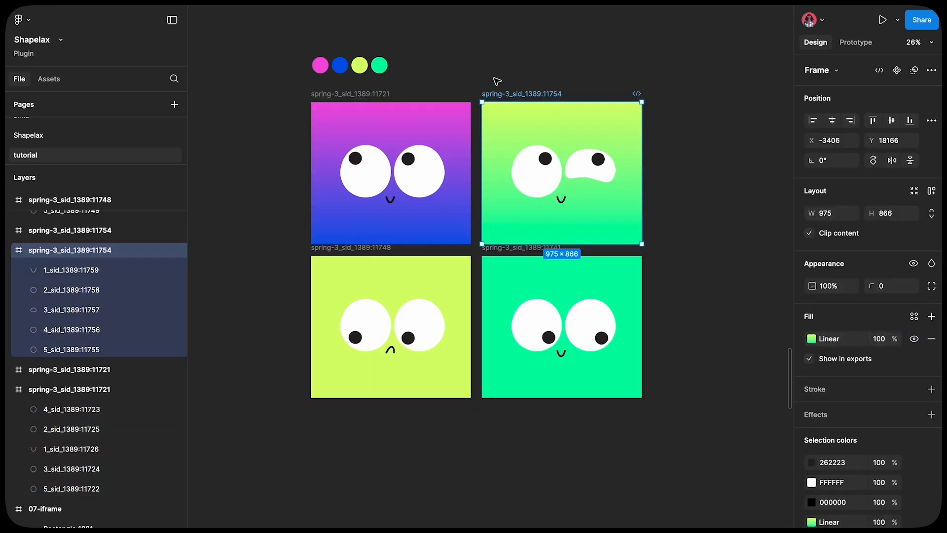
{"action": "left_click", "coordinate": [599, 323]}
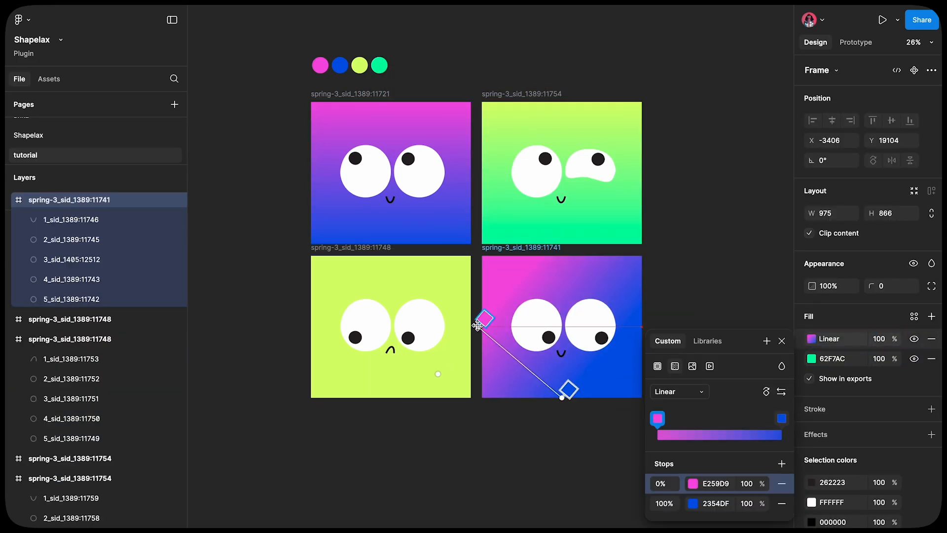
{"action": "left_click_drag", "start_coordinate": [567, 390], "coordinate": [638, 326]}
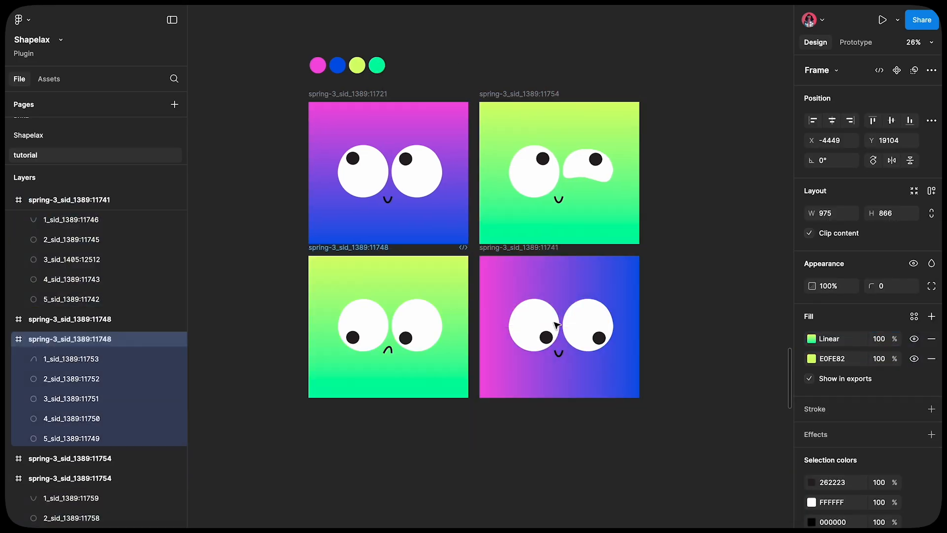
{"action": "left_click", "coordinate": [812, 338]}
{"action": "left_click_drag", "start_coordinate": [396, 396], "coordinate": [308, 320]}
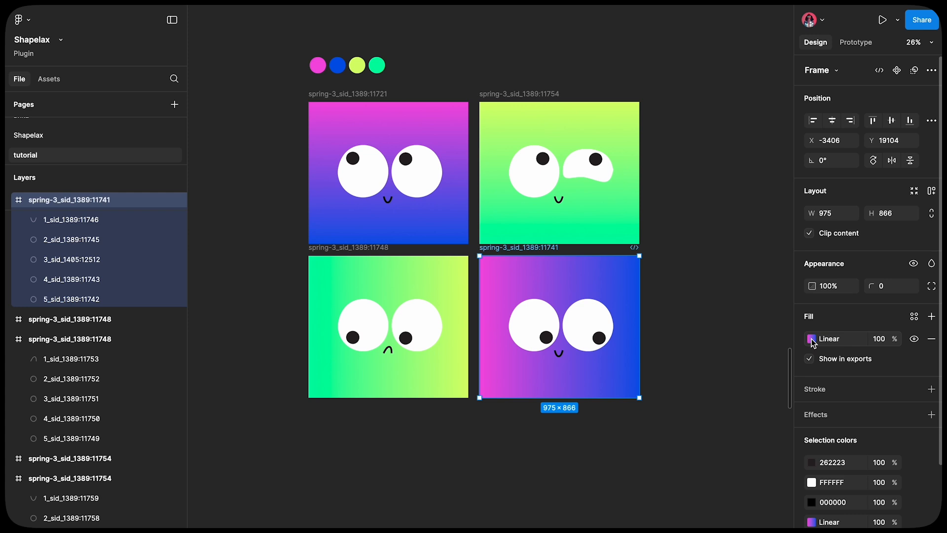
Step: In the lower-right frame's gradient, move the blue stop to 44% and add a red FD3E61 stop at 72% plus a turquoise stop
{"action": "left_click", "coordinate": [812, 339]}
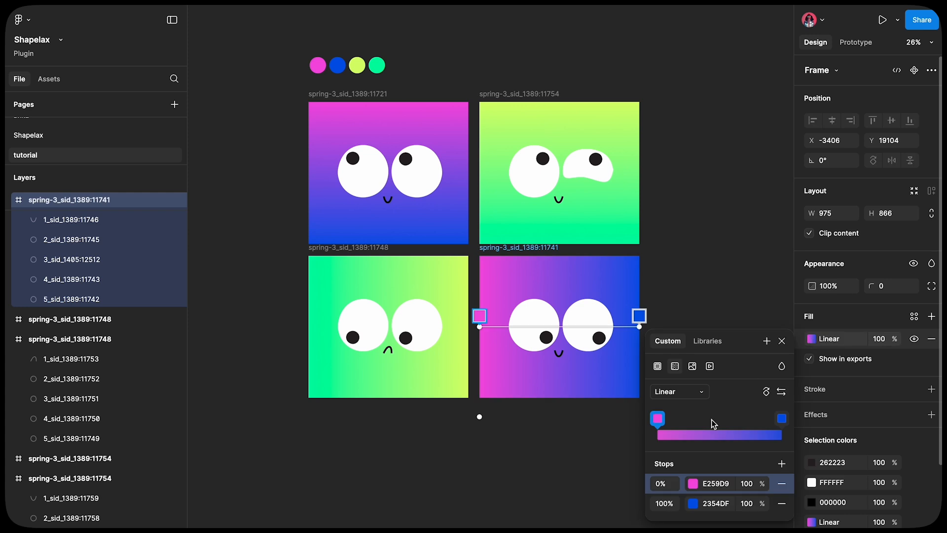
{"action": "left_click", "coordinate": [714, 423]}
{"action": "left_click_drag", "start_coordinate": [782, 418], "coordinate": [781, 419]}
{"action": "left_click", "coordinate": [694, 523]}
{"action": "left_click_drag", "start_coordinate": [617, 422], "coordinate": [628, 423]}
{"action": "left_click_drag", "start_coordinate": [782, 418], "coordinate": [748, 419]}
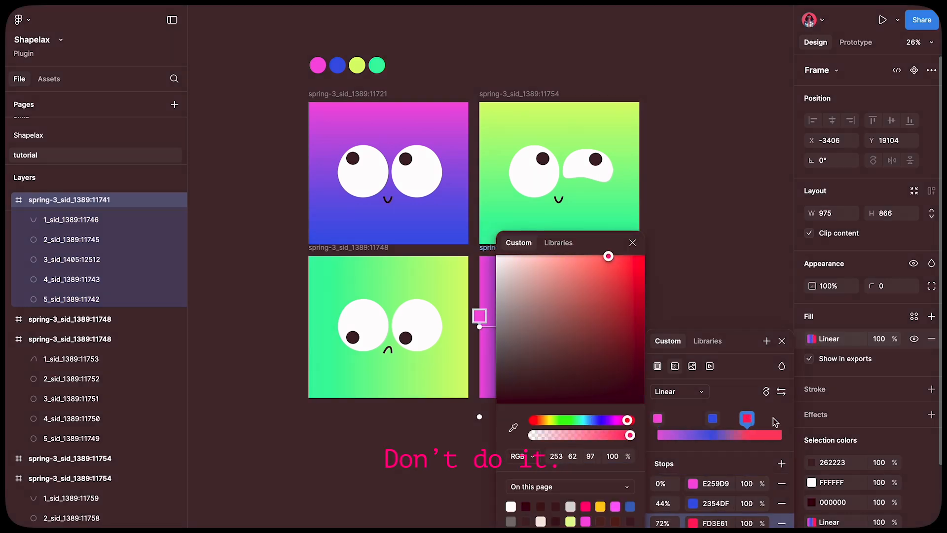
{"action": "left_click", "coordinate": [773, 421]}
{"action": "left_click_drag", "start_coordinate": [591, 422], "coordinate": [579, 422]}
{"action": "left_click", "coordinate": [633, 243]}
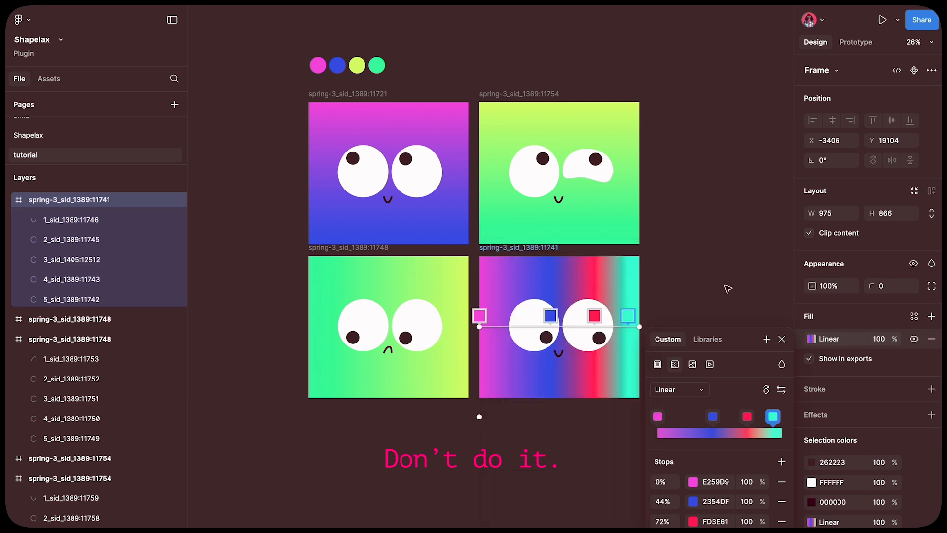
{"action": "left_click", "coordinate": [782, 339]}
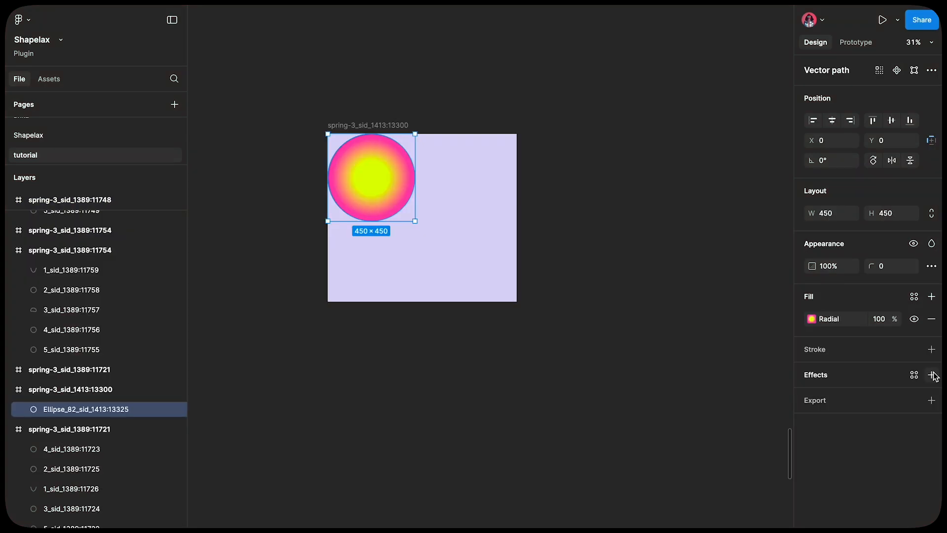
Step: Apply a Layer blur of 150 to the radial-gradient circle in the lilac frame
{"action": "left_click", "coordinate": [933, 375]}
{"action": "left_click", "coordinate": [889, 397]}
{"action": "left_click", "coordinate": [844, 409]}
{"action": "left_click", "coordinate": [811, 397]}
{"action": "type", "text": "150"}
{"action": "key", "text": "Return"}
{"action": "left_click", "coordinate": [421, 78]}
Step: Duplicate the lilac frame diagonally below the original and move the copy's blurred circle to its lower-right corner
{"action": "left_click", "coordinate": [365, 124]}
{"action": "left_click_drag", "start_coordinate": [369, 160], "coordinate": [649, 435]}
{"action": "double_click", "coordinate": [554, 328]}
{"action": "left_click", "coordinate": [566, 293]}
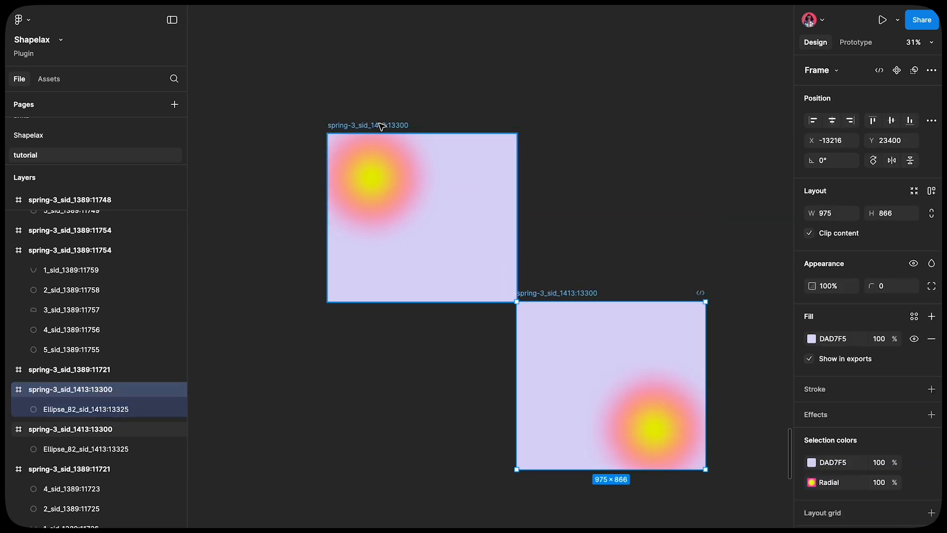
Step: Select both lilac frames and preview the blurred circle's animation with Shapelax
{"action": "left_click", "coordinate": [380, 125], "text": "shift"}
{"action": "scroll", "coordinate": [380, 125], "scroll_direction": "down", "scroll_amount": 1}
{"action": "scroll", "coordinate": [380, 125], "scroll_direction": "right", "scroll_amount": 1}
{"action": "key", "text": "alt+super+p"}
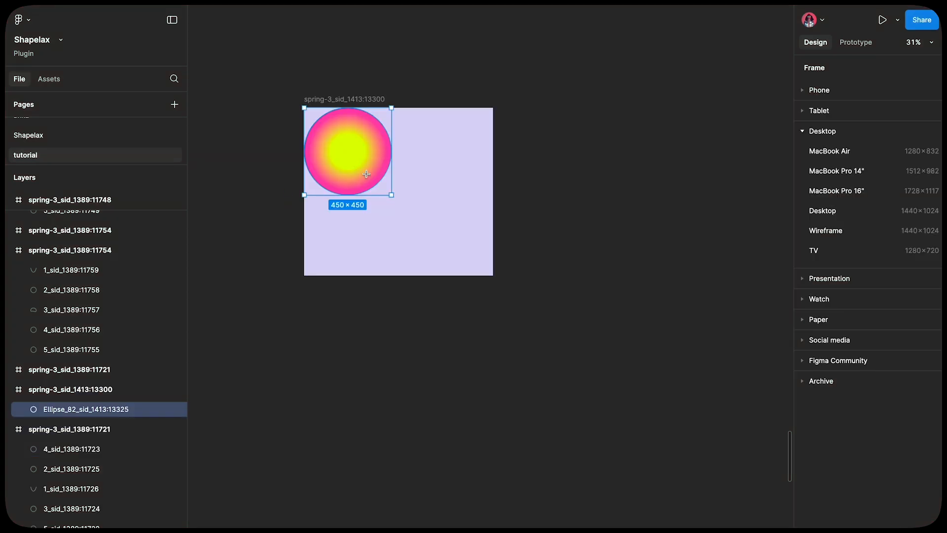
Step: Draw a nested 975 × 866 frame covering the whole lilac frame and move the ellipse layer into it
{"action": "left_click_drag", "start_coordinate": [349, 153], "coordinate": [445, 246]}
{"action": "left_click", "coordinate": [814, 121]}
{"action": "left_click", "coordinate": [872, 121]}
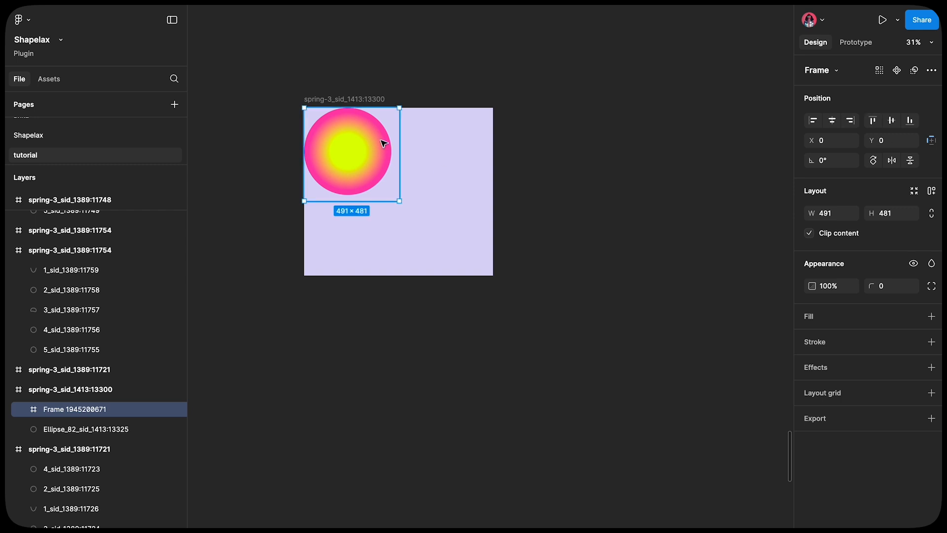
{"action": "left_click_drag", "start_coordinate": [400, 166], "coordinate": [493, 165]}
{"action": "left_click_drag", "start_coordinate": [414, 201], "coordinate": [413, 275]}
{"action": "left_click_drag", "start_coordinate": [81, 434], "coordinate": [84, 412]}
{"action": "left_click", "coordinate": [81, 411]}
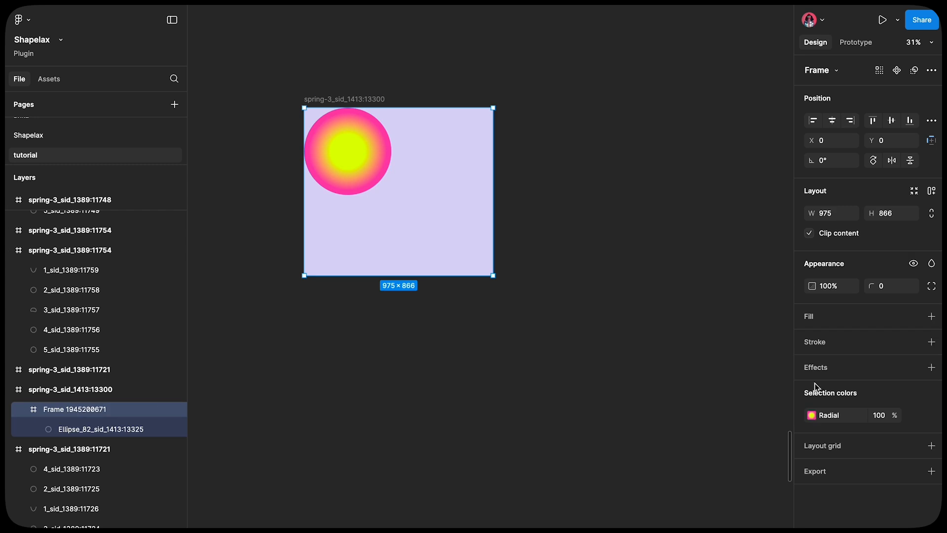
Step: Apply a Layer blur of 100 to the nested frame holding the ellipse
{"action": "left_click", "coordinate": [932, 370]}
{"action": "left_click", "coordinate": [868, 390]}
{"action": "left_click", "coordinate": [874, 409]}
{"action": "left_click", "coordinate": [811, 390]}
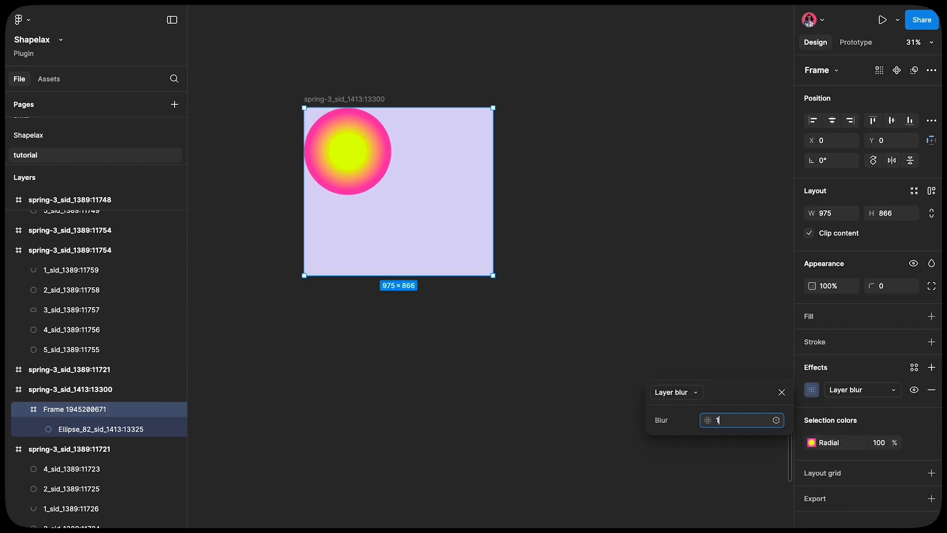
{"action": "type", "text": "100"}
{"action": "key", "text": "Return"}
{"action": "left_click", "coordinate": [593, 232]}
Step: Move the circle diagonally to the lower-right corner of the duplicated lilac frame
{"action": "left_click", "coordinate": [354, 156]}
{"action": "left_click_drag", "start_coordinate": [353, 156], "coordinate": [620, 403]}
{"action": "left_click", "coordinate": [64, 429]}
Step: Select both lilac frames and preview the animation of the circle inside the blurred nested frame with Shapelax
{"action": "left_click", "coordinate": [552, 324]}
{"action": "left_click", "coordinate": [407, 149], "text": "shift"}
{"action": "key", "text": "super+alt+p"}
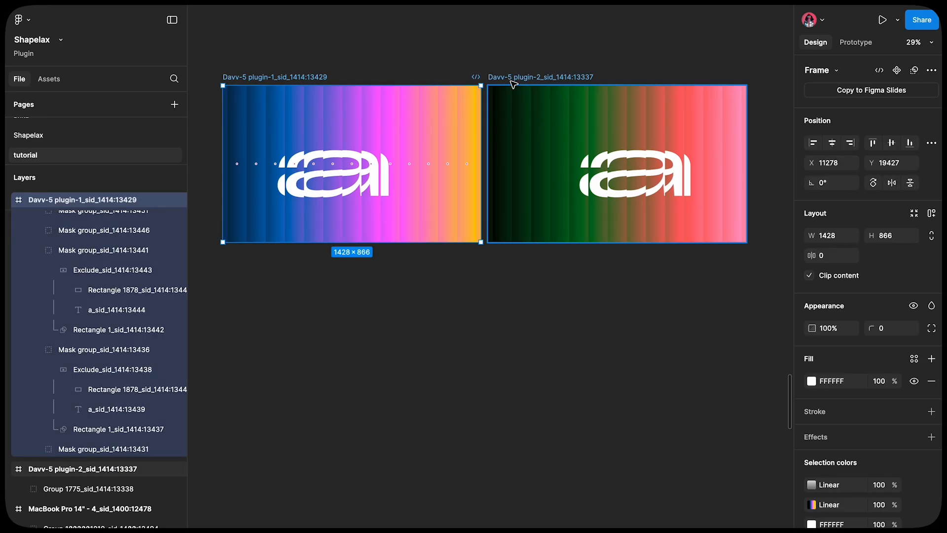
Step: Preview the two Davv-5 plugin frames with Shapelax and switch on Name mapping
{"action": "key", "text": "super+alt+p"}
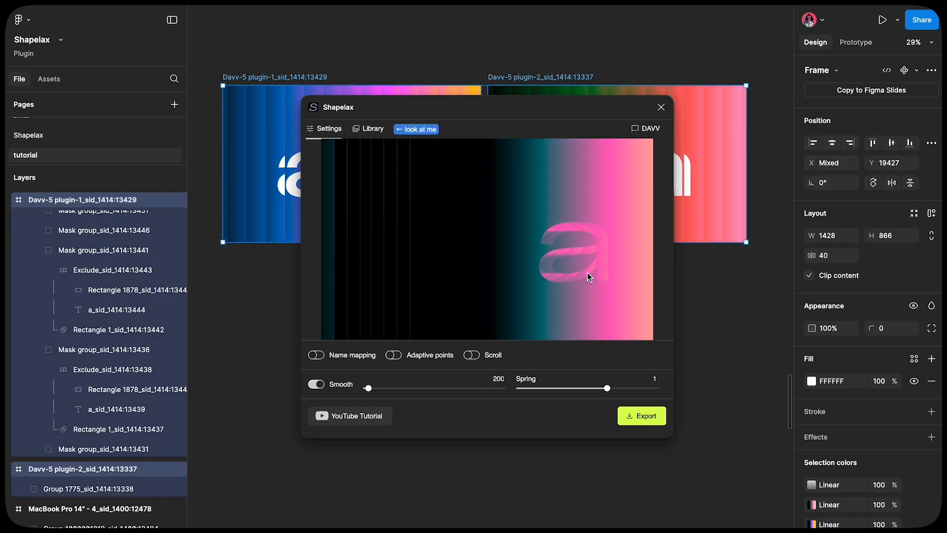
{"action": "left_click", "coordinate": [317, 356]}
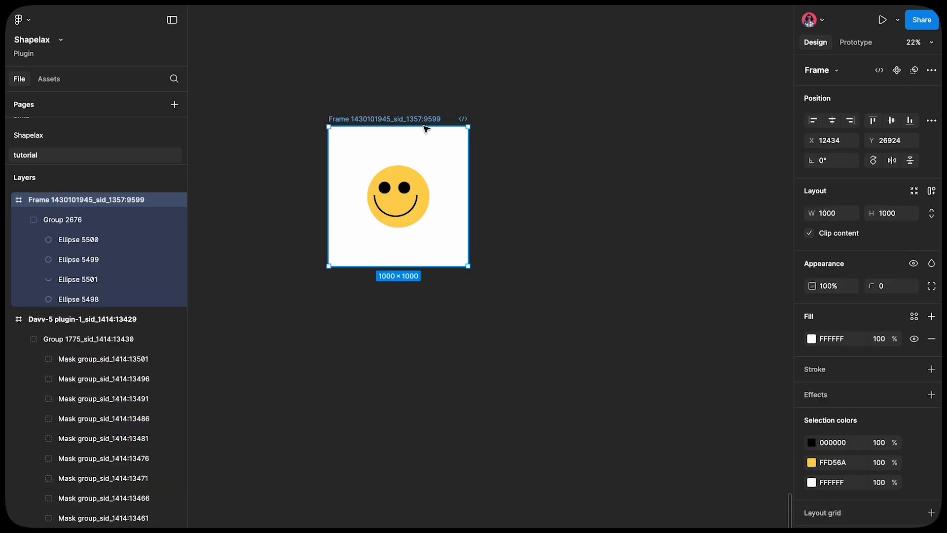
Step: Duplicate the smiley frame and flip the copy's smiley group horizontally
{"action": "key", "text": "ctrl+d"}
{"action": "left_click", "coordinate": [537, 183]}
{"action": "right_click", "coordinate": [539, 218]}
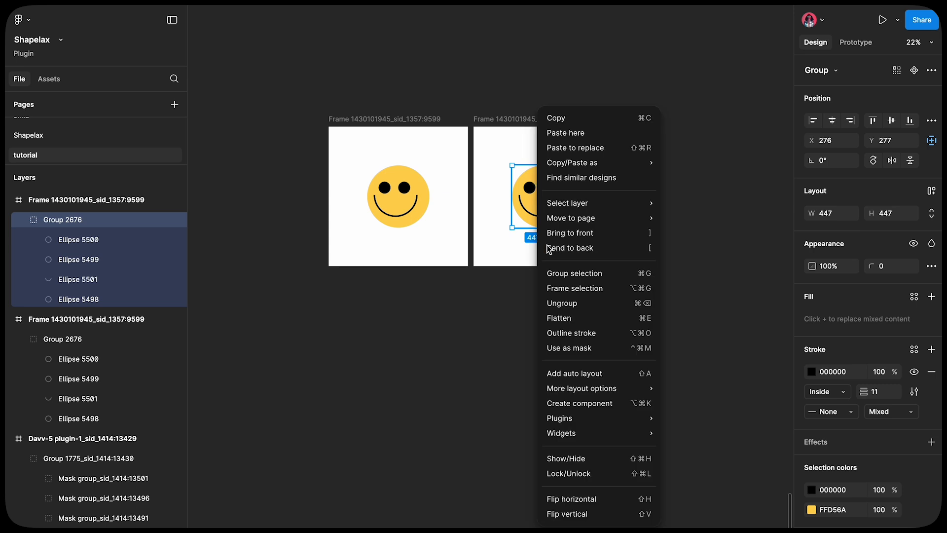
{"action": "left_click", "coordinate": [582, 503]}
{"action": "left_click", "coordinate": [575, 431]}
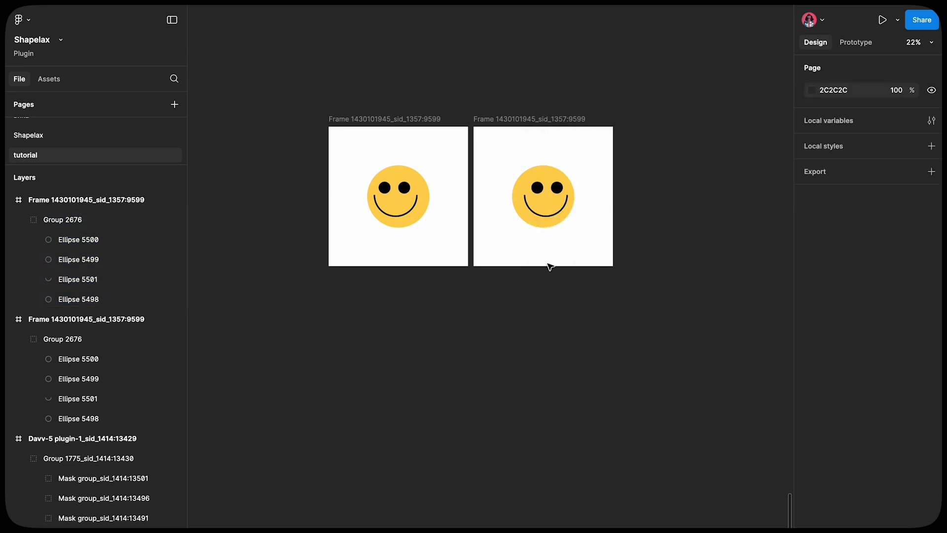
Step: Select the original and flipped smiley frames and preview their animation with Shapelax
{"action": "left_click", "coordinate": [518, 121]}
{"action": "left_click", "coordinate": [402, 122], "text": "shift"}
{"action": "key", "text": "ctrl+alt+p"}
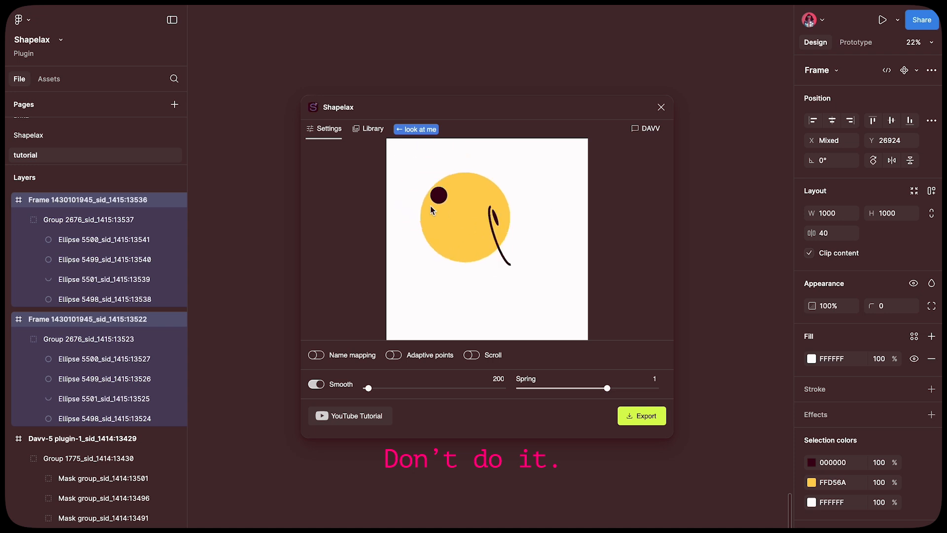
Step: In the second smiley frame, shift both eyes and the mouth to the right within the face
{"action": "left_click", "coordinate": [537, 196]}
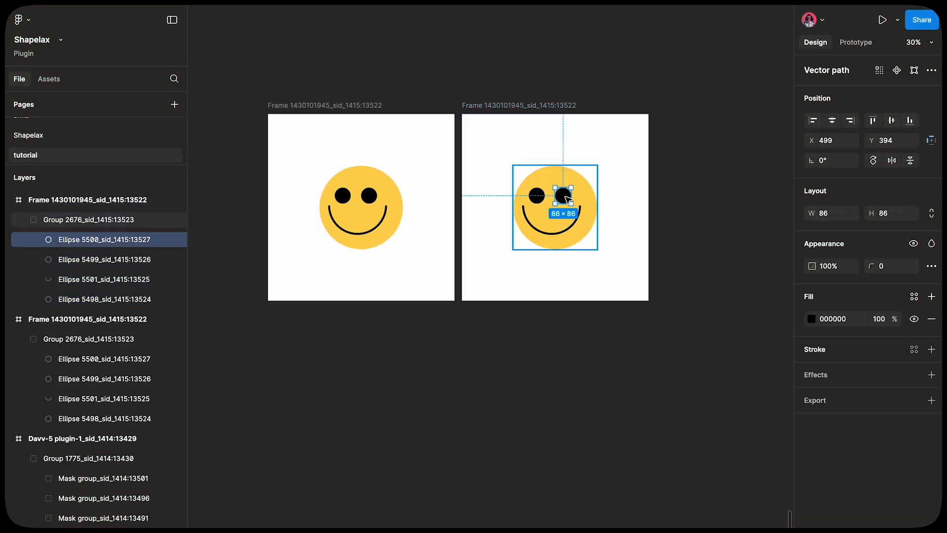
{"action": "left_click", "coordinate": [563, 196], "text": "shift"}
{"action": "left_click", "coordinate": [552, 234], "text": "shift"}
{"action": "left_click_drag", "start_coordinate": [528, 235], "coordinate": [541, 234]}
{"action": "left_click", "coordinate": [541, 234]}
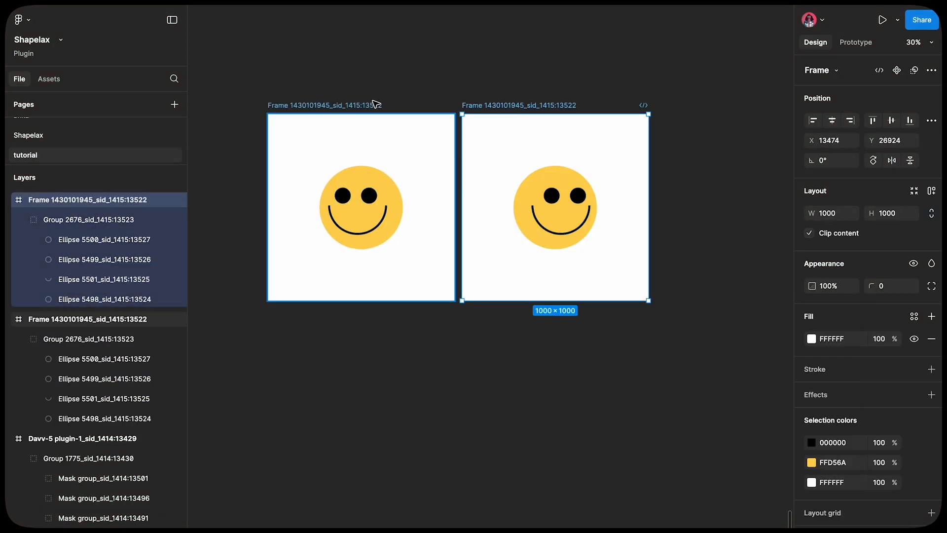
Step: Preview the two smiley frames with the shifted facial features in Shapelax
{"action": "key", "text": "ctrl+alt+p"}
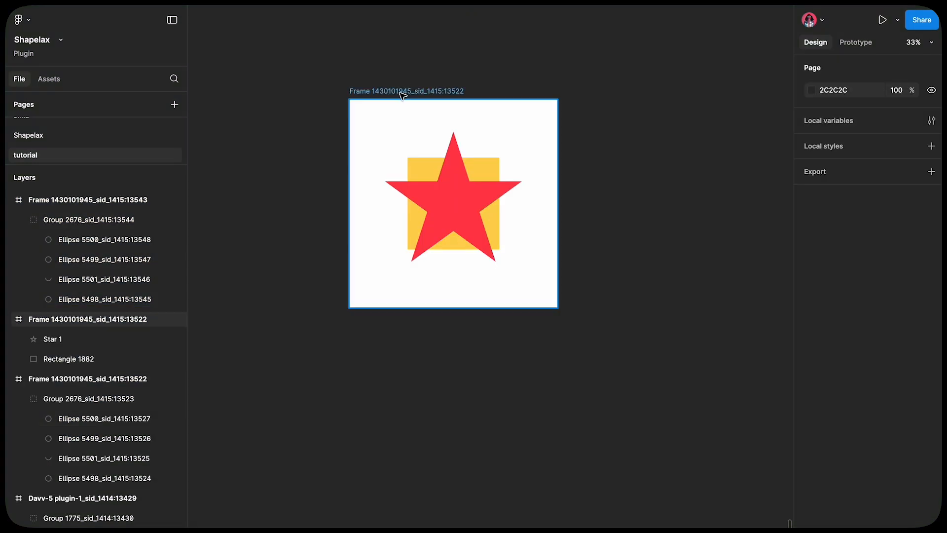
Step: Duplicate the star-and-square frame and rotate the yellow square and the red star in the copy
{"action": "left_click", "coordinate": [401, 93]}
{"action": "key", "text": "ctrl+d"}
{"action": "scroll", "coordinate": [482, 169], "scroll_direction": "right", "scroll_amount": 2}
{"action": "left_click", "coordinate": [616, 153]}
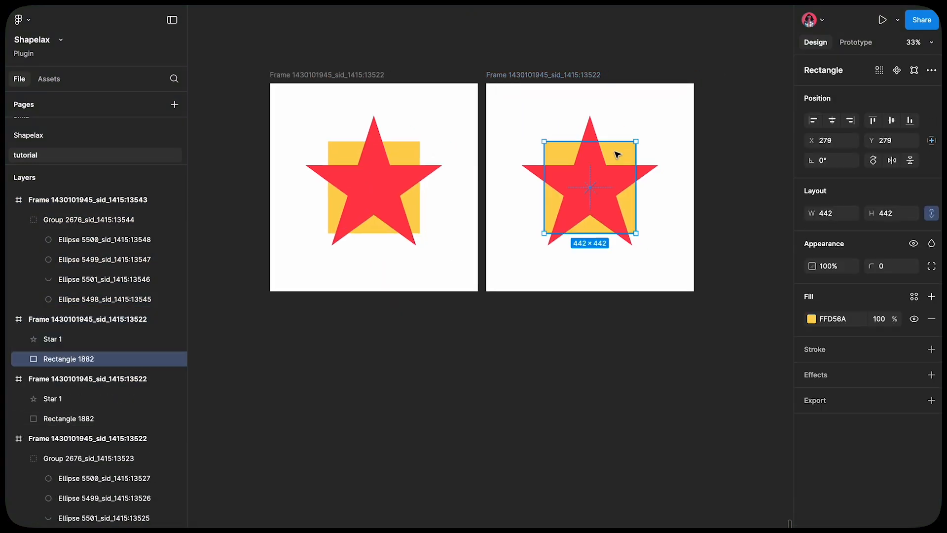
{"action": "left_click_drag", "start_coordinate": [643, 136], "coordinate": [660, 147]}
{"action": "left_click", "coordinate": [651, 164]}
{"action": "left_click_drag", "start_coordinate": [666, 113], "coordinate": [678, 190]}
Step: Select the original and rotated star frames and preview their animation with Shapelax
{"action": "left_click", "coordinate": [532, 75]}
{"action": "left_click", "coordinate": [365, 75], "text": "shift"}
{"action": "key", "text": "super+alt+p"}
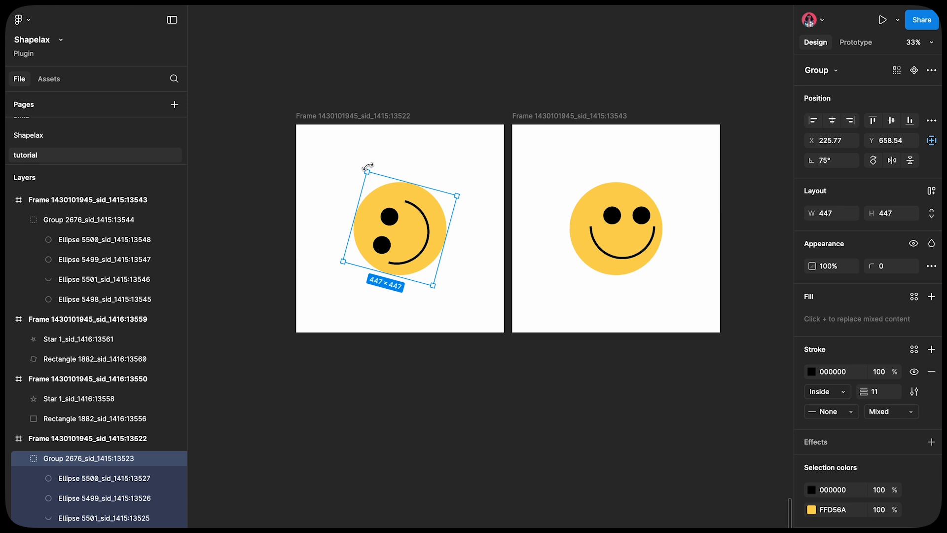
Step: Rotate the first frame's smiley group to 90° and preview both smiley frames with Shapelax
{"action": "left_click_drag", "start_coordinate": [457, 207], "coordinate": [459, 158]}
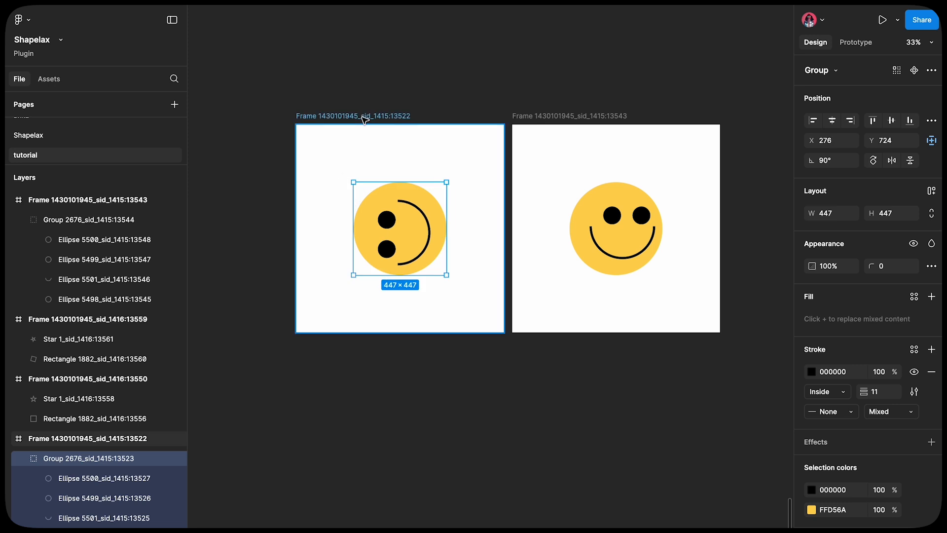
{"action": "left_click", "coordinate": [345, 116]}
{"action": "left_click", "coordinate": [582, 119], "text": "shift"}
{"action": "key", "text": "super+alt+p"}
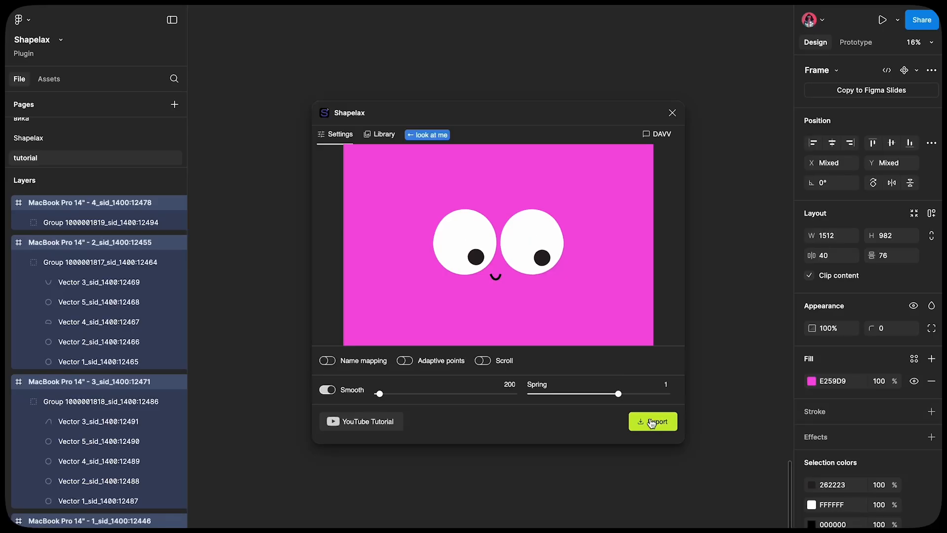
Step: Open the Shapelax export options for the pink eyes animation and choose the HTML animation format
{"action": "left_click", "coordinate": [653, 420]}
{"action": "left_click", "coordinate": [512, 279]}
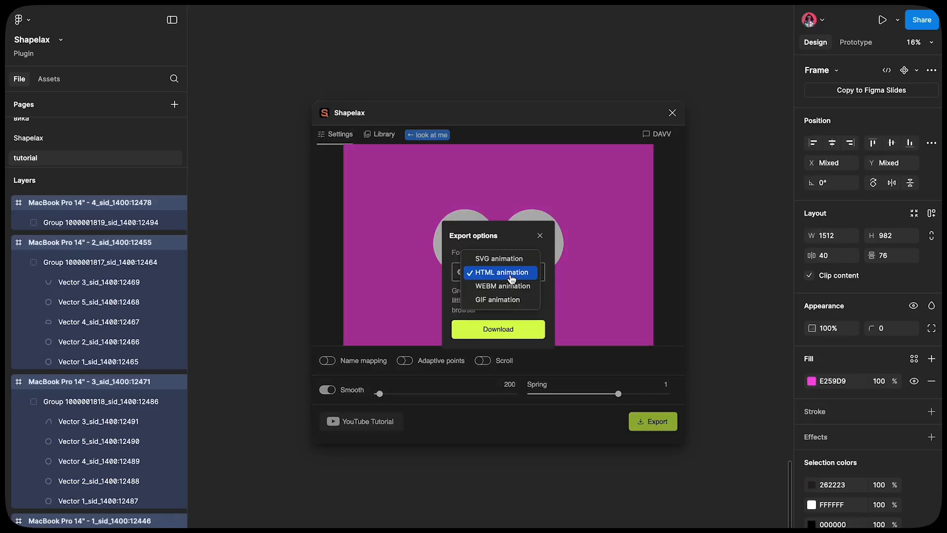
{"action": "left_click", "coordinate": [512, 277]}
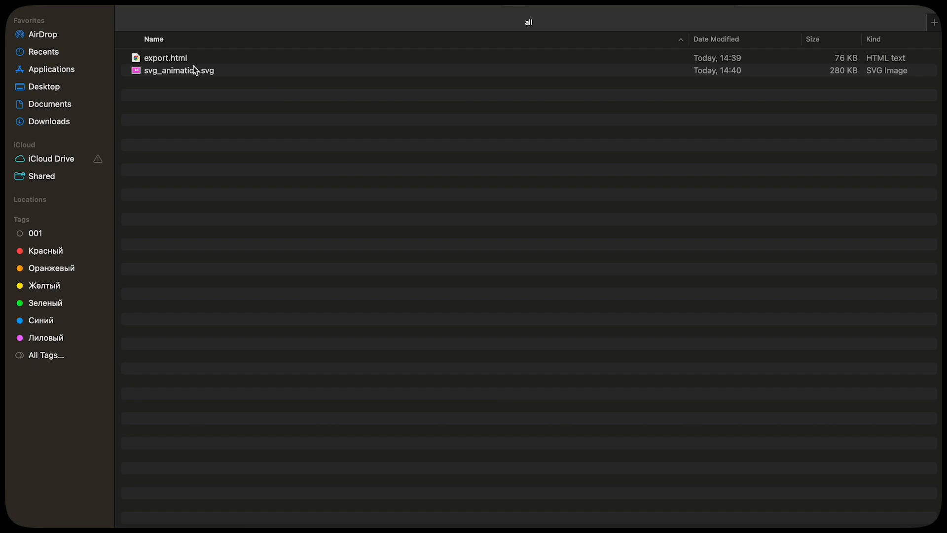
Step: Switch to Finder and open the exported export.html file with another application
{"action": "left_click", "coordinate": [191, 61]}
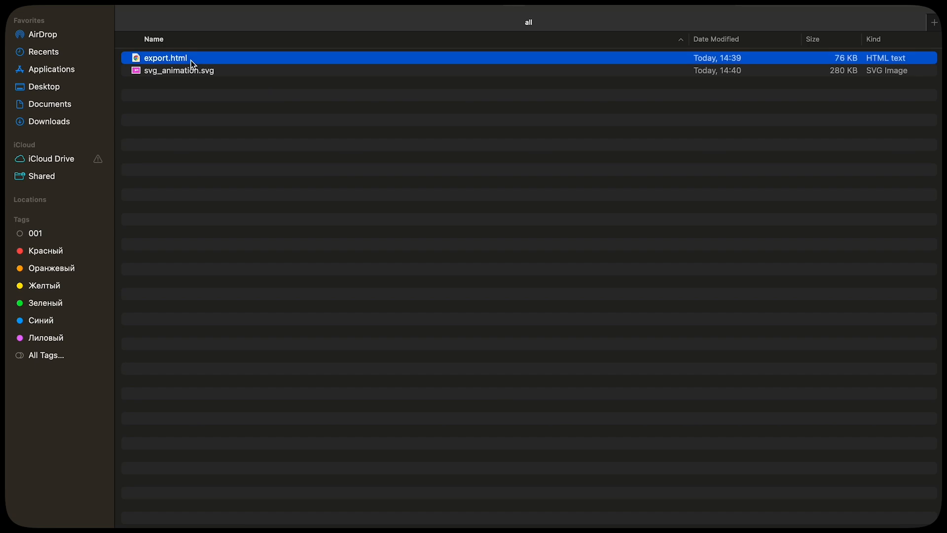
{"action": "right_click", "coordinate": [192, 63]}
{"action": "mouse_move", "coordinate": [222, 81]}
{"action": "left_click", "coordinate": [343, 82]}
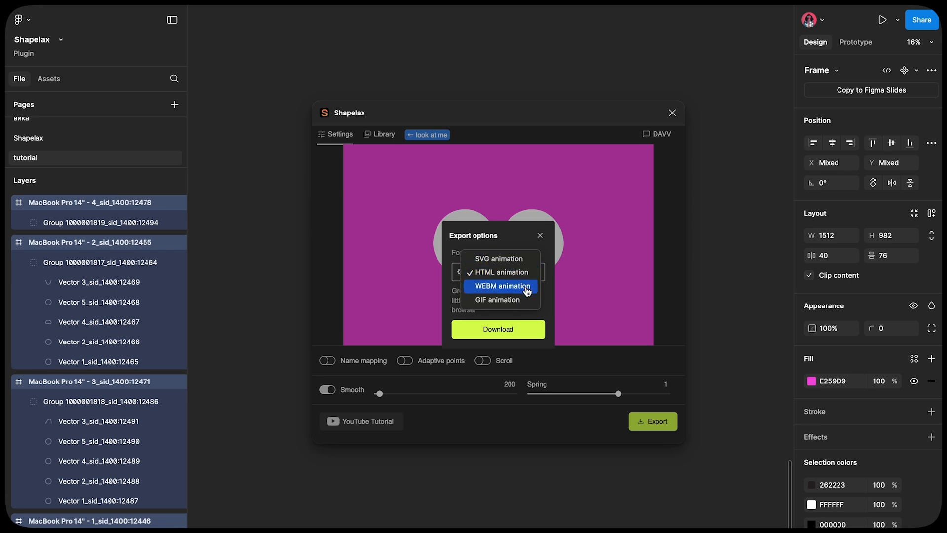
Step: Try the WEBM animation and GIF animation formats in the Shapelax export options
{"action": "left_click", "coordinate": [527, 290]}
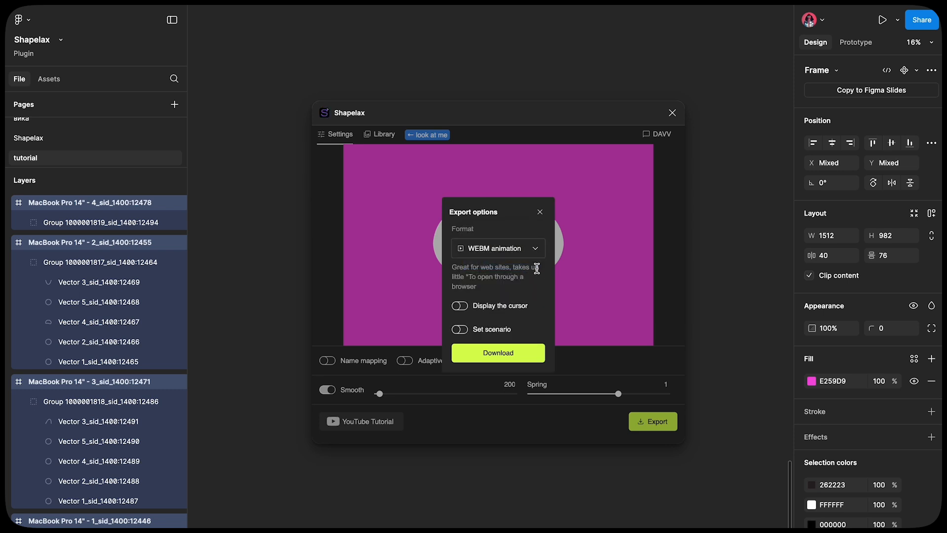
{"action": "left_click", "coordinate": [526, 254]}
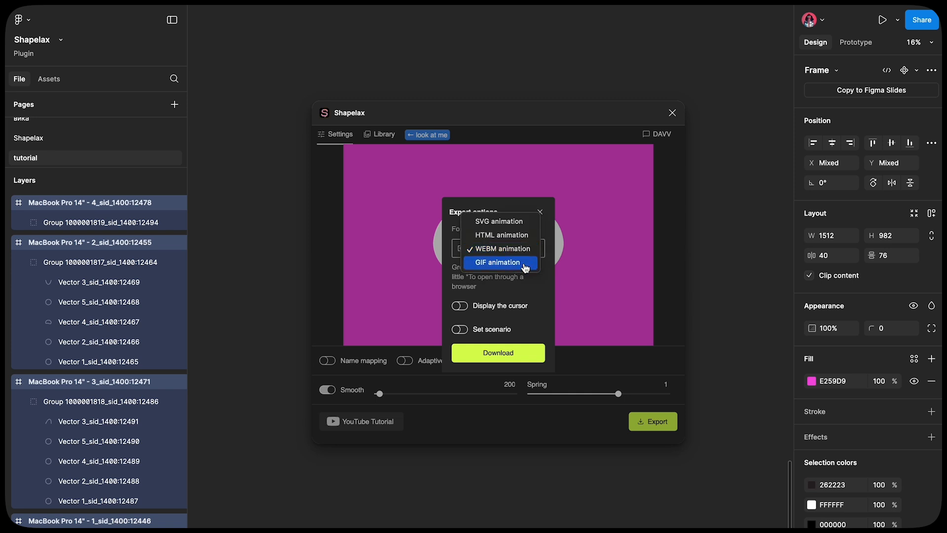
{"action": "left_click", "coordinate": [526, 268]}
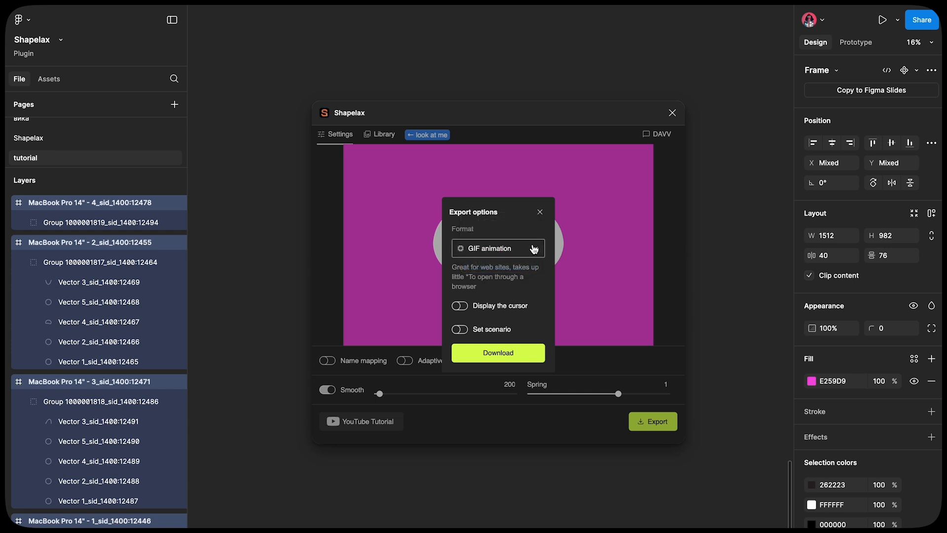
Step: Set the export format to SVG animation, display the cursor and enable the Circle scenario
{"action": "left_click", "coordinate": [533, 251]}
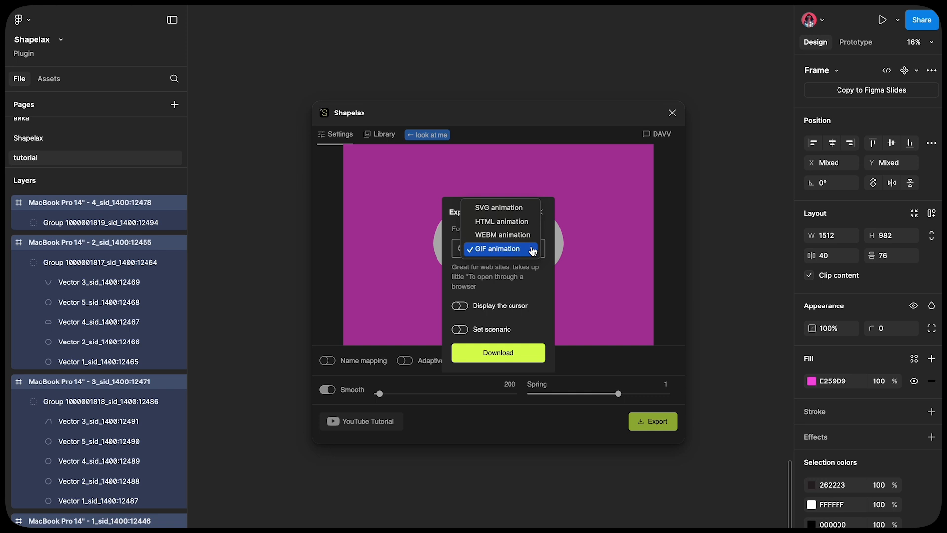
{"action": "left_click", "coordinate": [530, 210]}
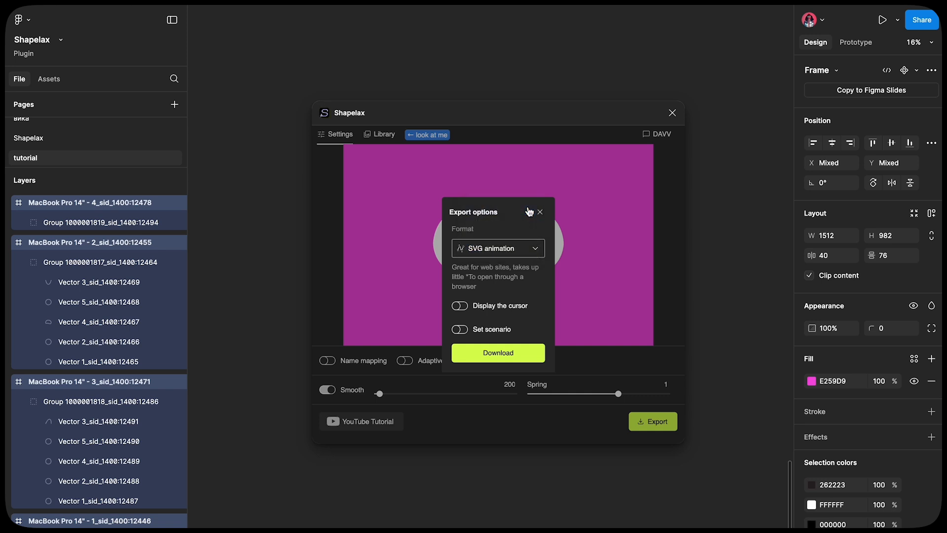
{"action": "left_click", "coordinate": [460, 330]}
{"action": "left_click", "coordinate": [540, 338]}
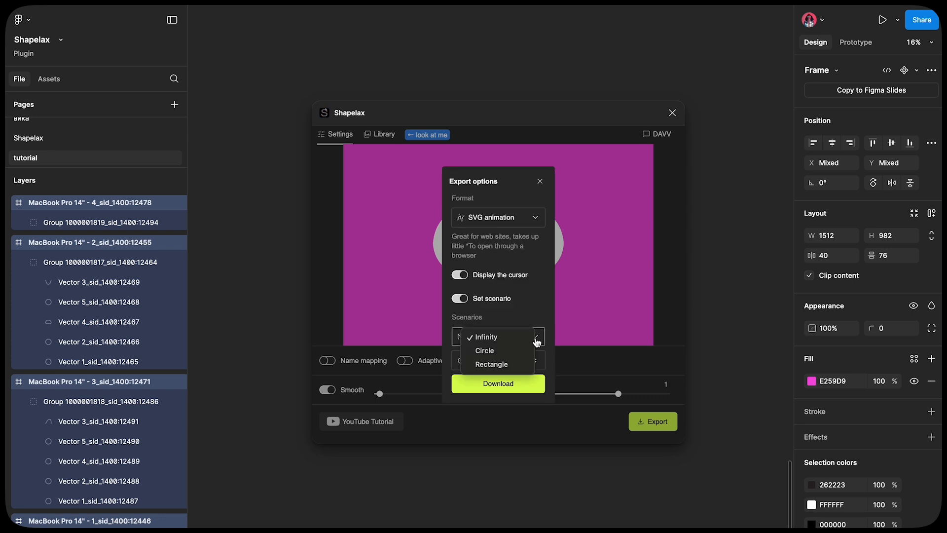
{"action": "left_click", "coordinate": [526, 349]}
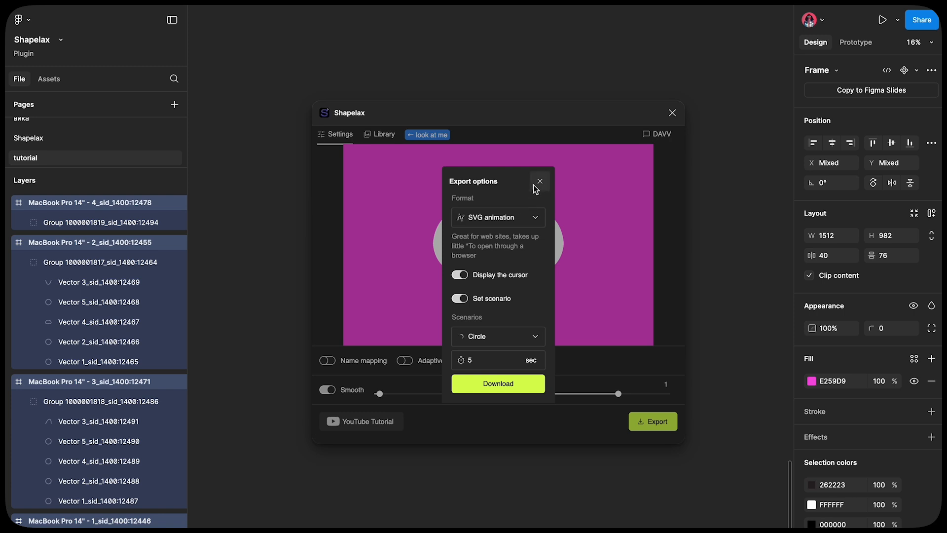
Step: Turn off the preset scenario and start the SVG animation download
{"action": "left_click", "coordinate": [465, 300]}
{"action": "left_click", "coordinate": [514, 363]}
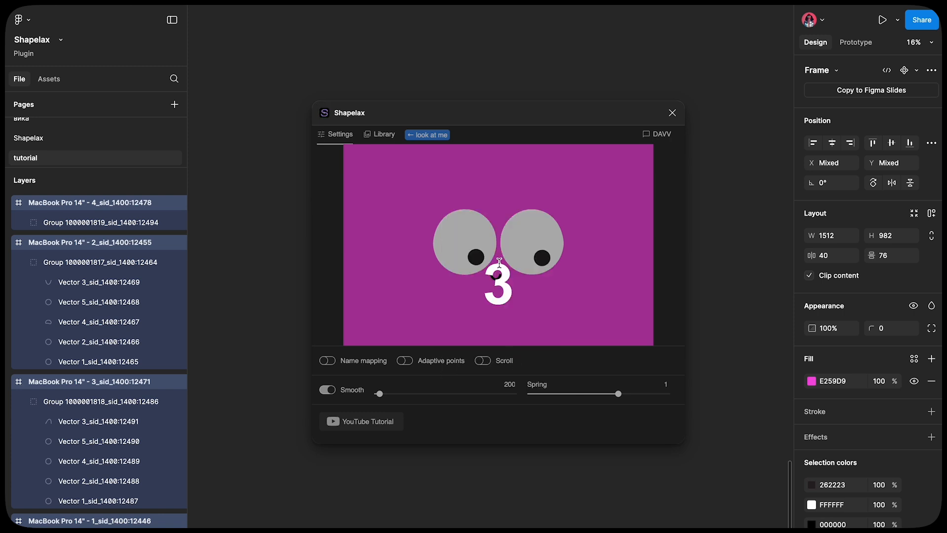